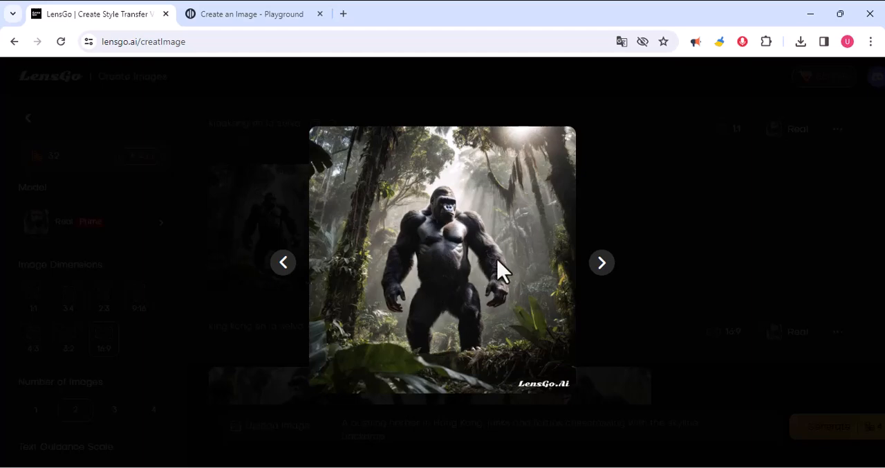
Preview the generated gorilla and woman-at-the-sea images, and switch to the Create an Image - Playground page.
left_click(602, 263)
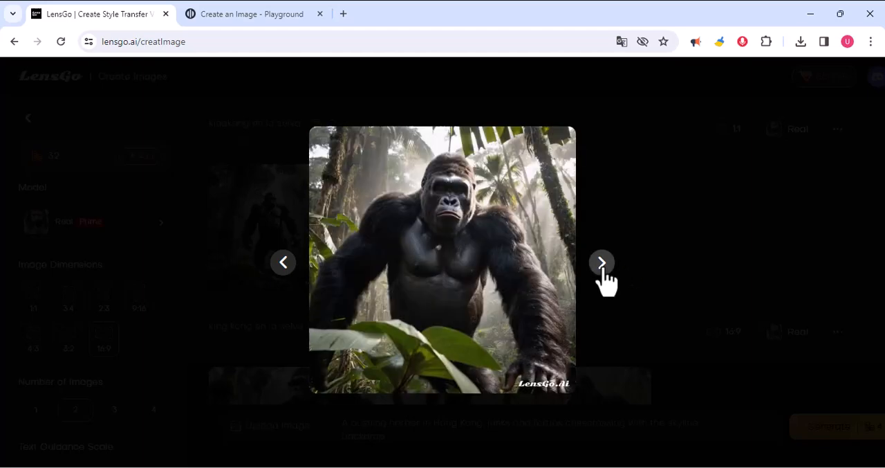
left_click(642, 222)
scroll(515, 231, "down", 8)
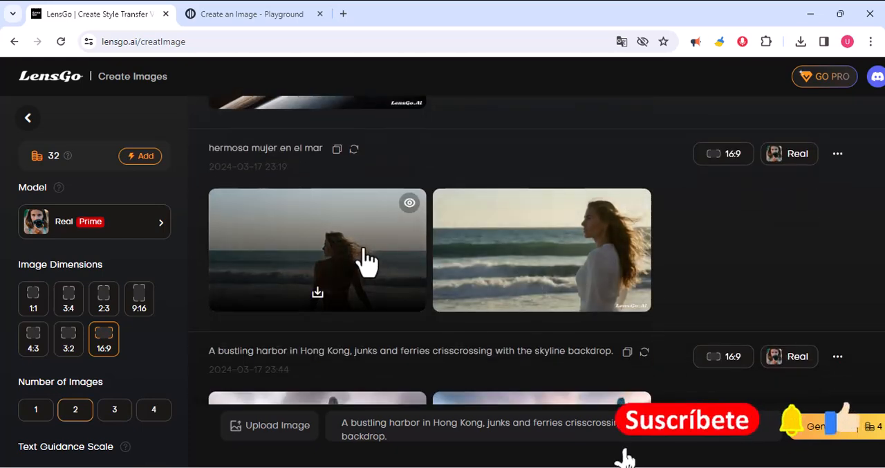
left_click(365, 263)
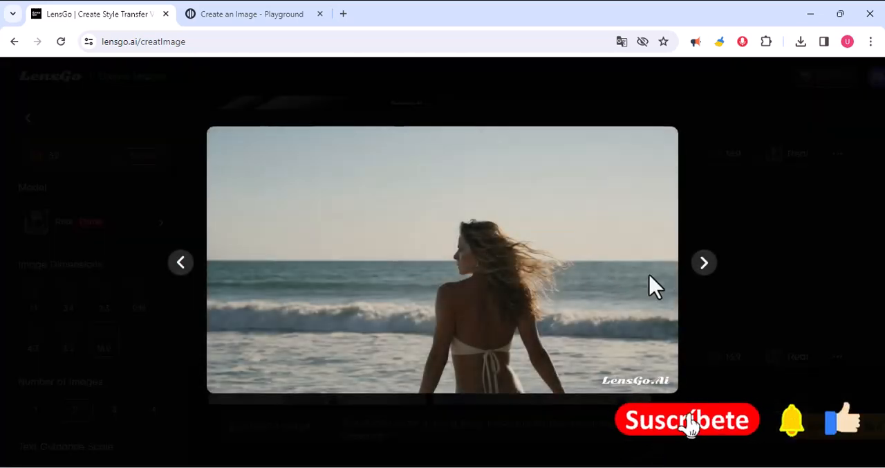
left_click(700, 268)
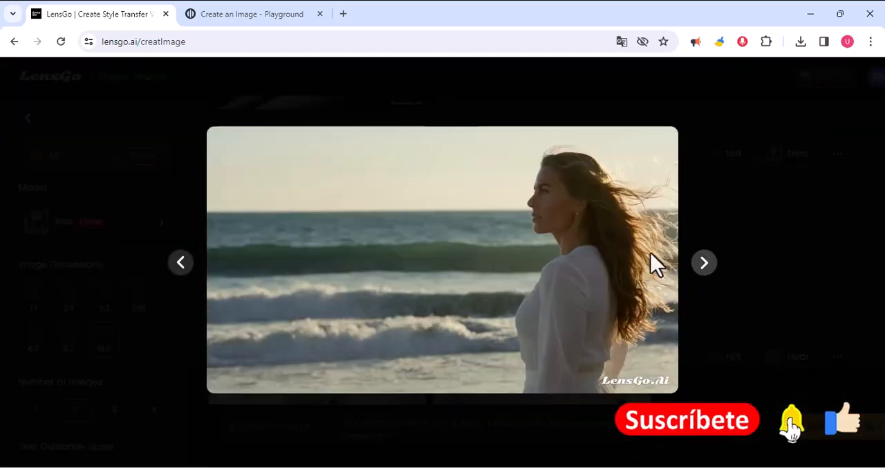
left_click(705, 268)
left_click(278, 18)
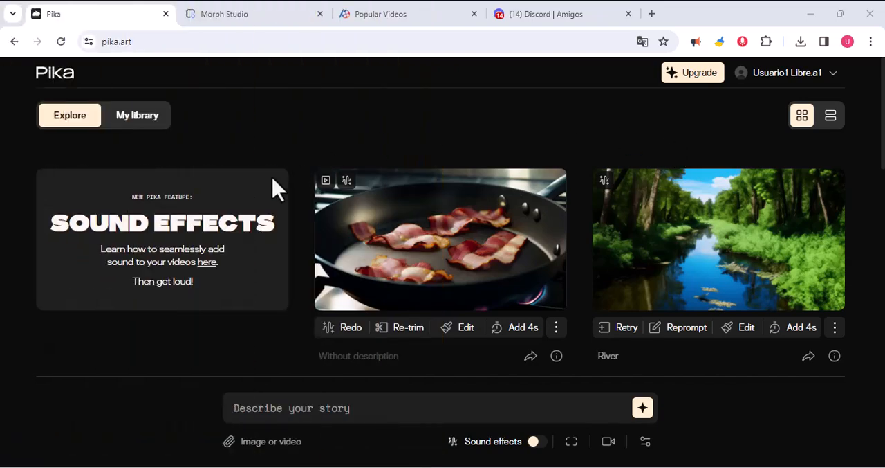
Look over the video examples in Pika's Explore gallery, and open the Morph Studio waitlist page.
scroll(417, 266, "down", 2)
scroll(417, 266, "up", 2)
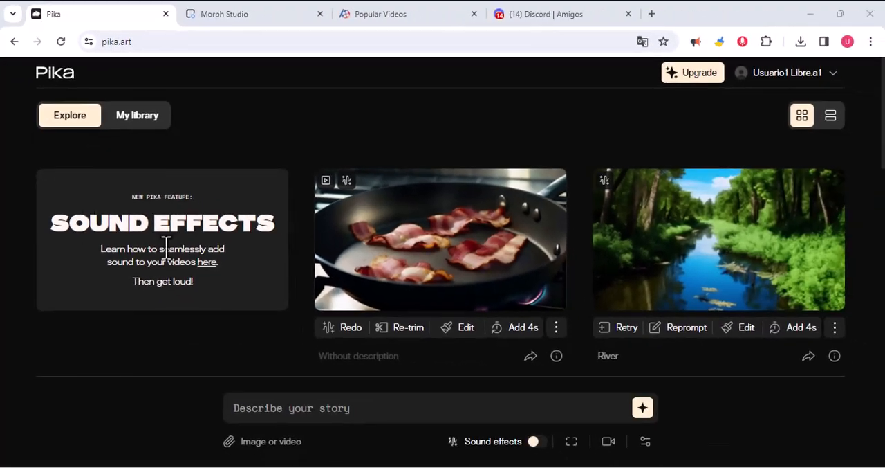
scroll(405, 261, "down", 3)
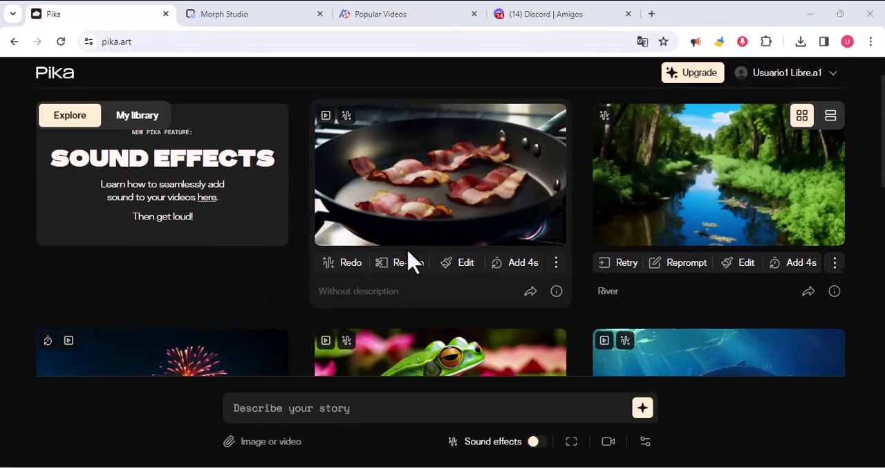
scroll(173, 171, "up", 3)
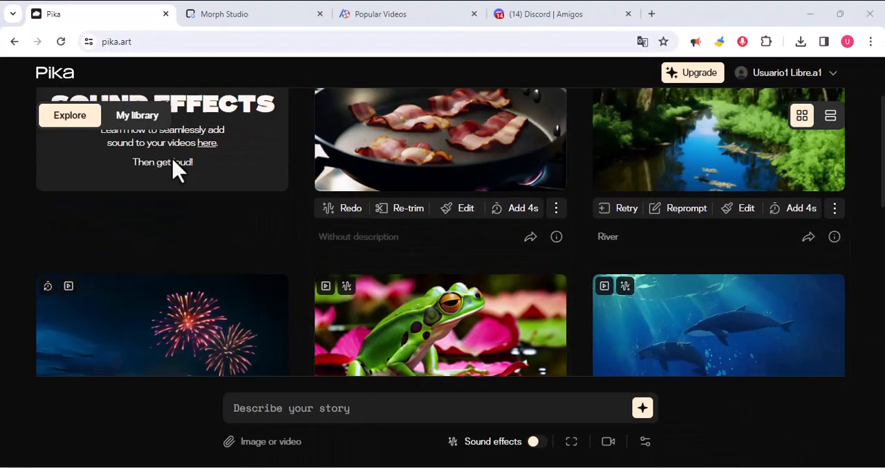
left_click(250, 17)
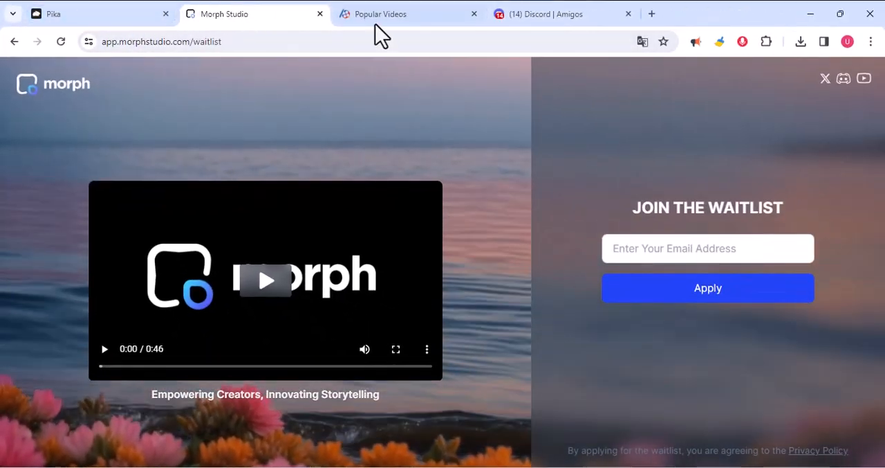
Open PixVerse and browse its gallery of popular videos.
left_click(392, 16)
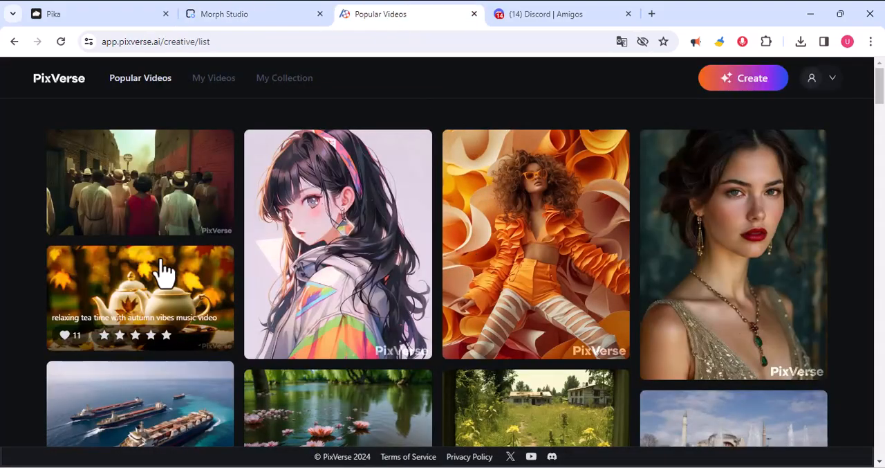
scroll(487, 262, "down", 2)
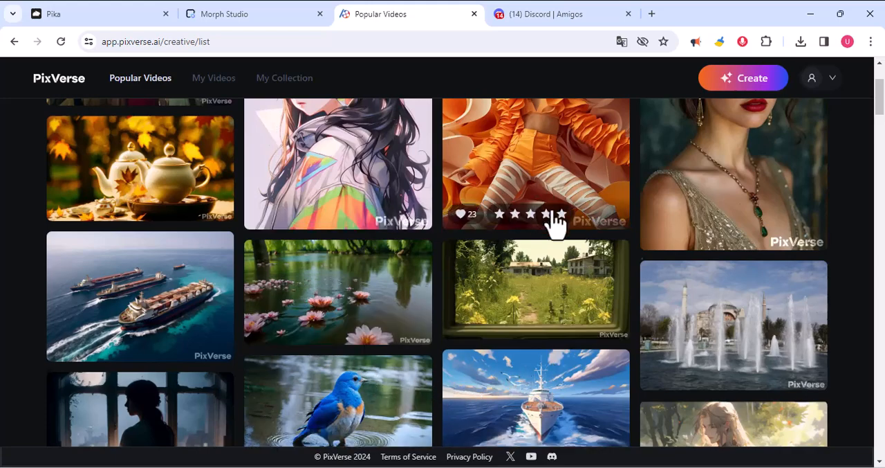
scroll(557, 224, "down", 1)
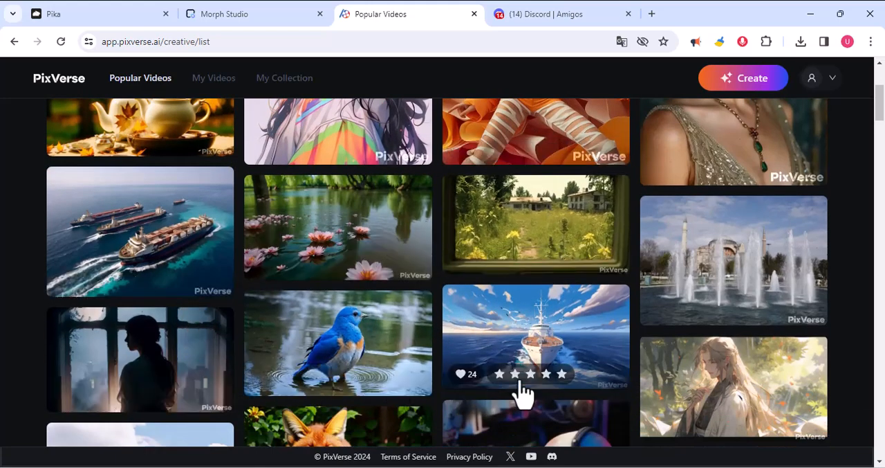
scroll(503, 397, "up", 3)
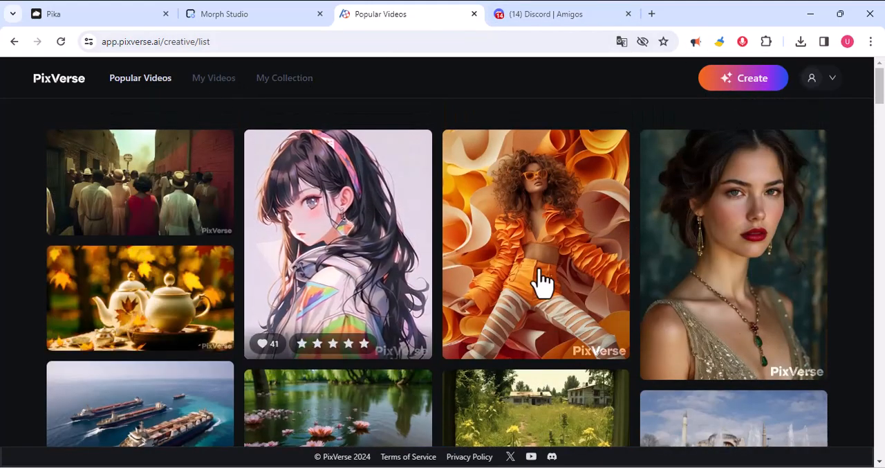
scroll(513, 284, "down", 4)
Return to the Pika site and join its Discord server through the Discord link in the account options.
left_click(112, 21)
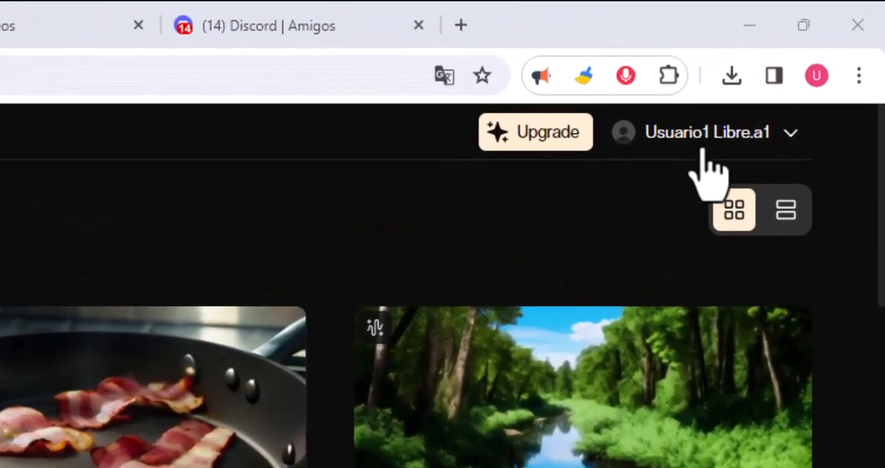
left_click(792, 135)
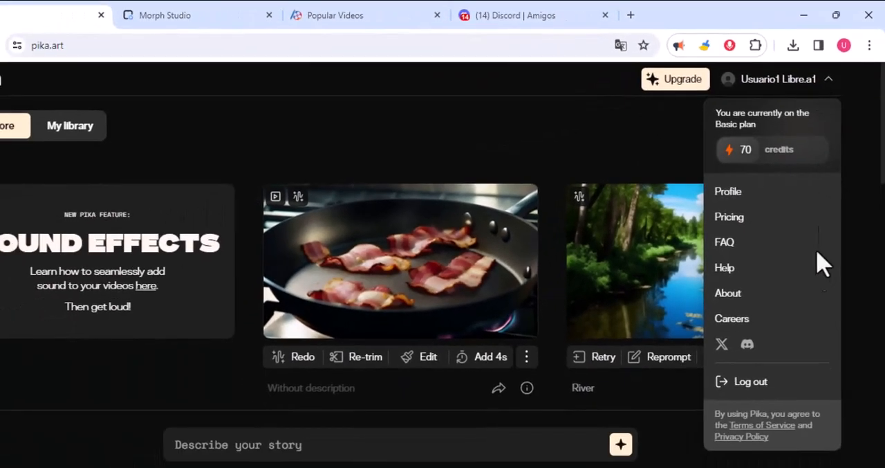
left_click(748, 345)
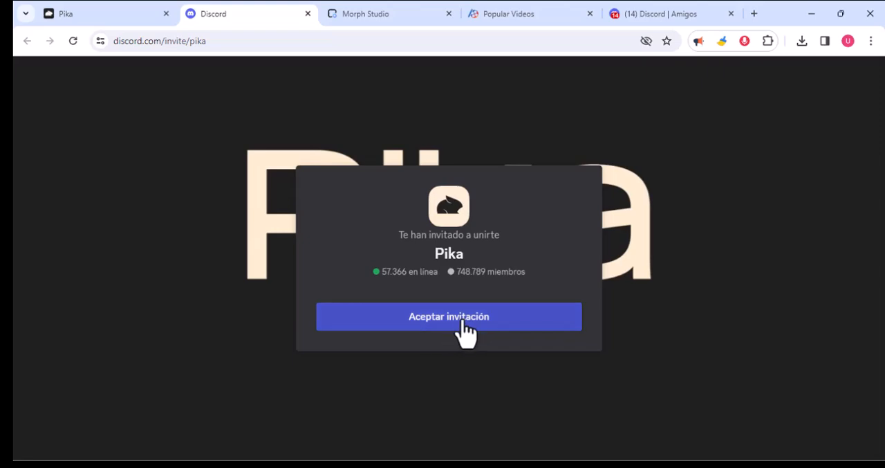
left_click(461, 322)
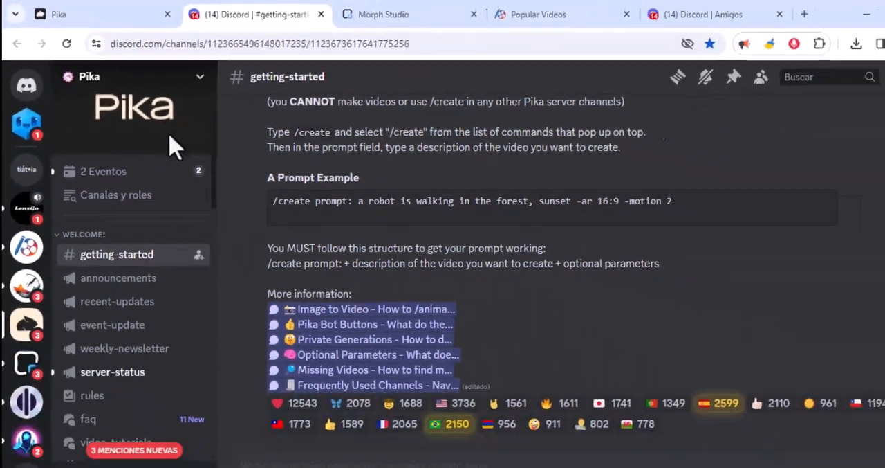
Open the generate-1 channel on the Pika server and start a direct message conversation with the Pika bot.
scroll(253, 412, "down", 4)
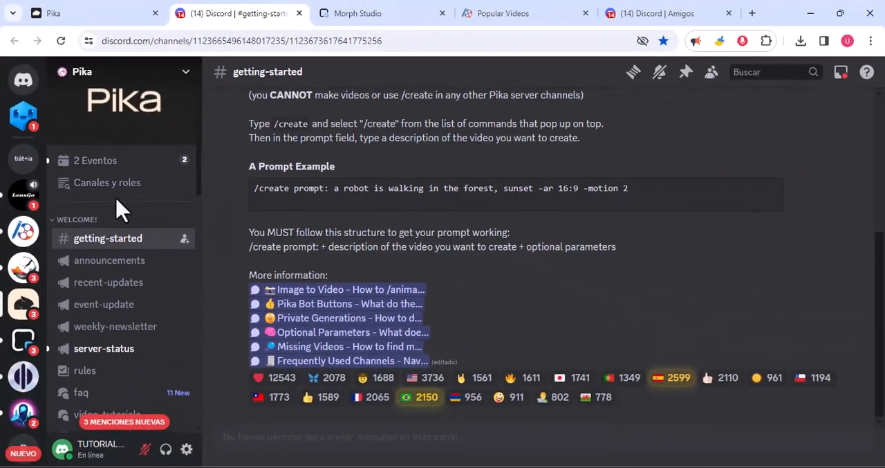
scroll(118, 218, "down", 5)
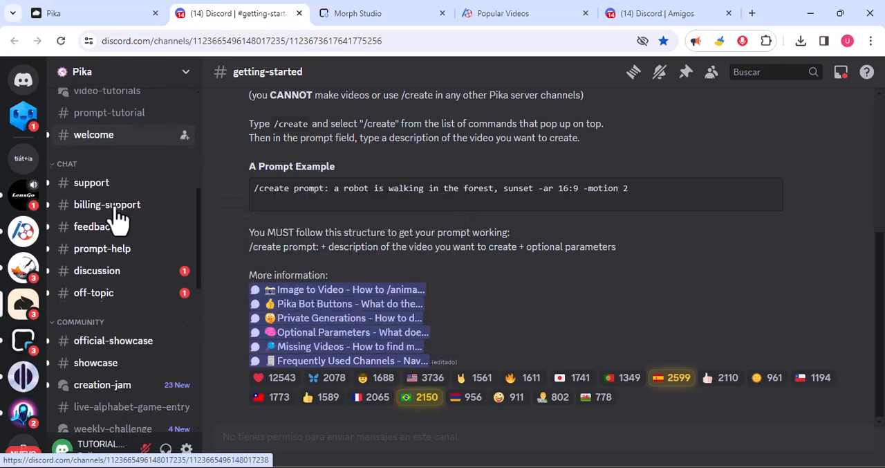
scroll(118, 218, "down", 5)
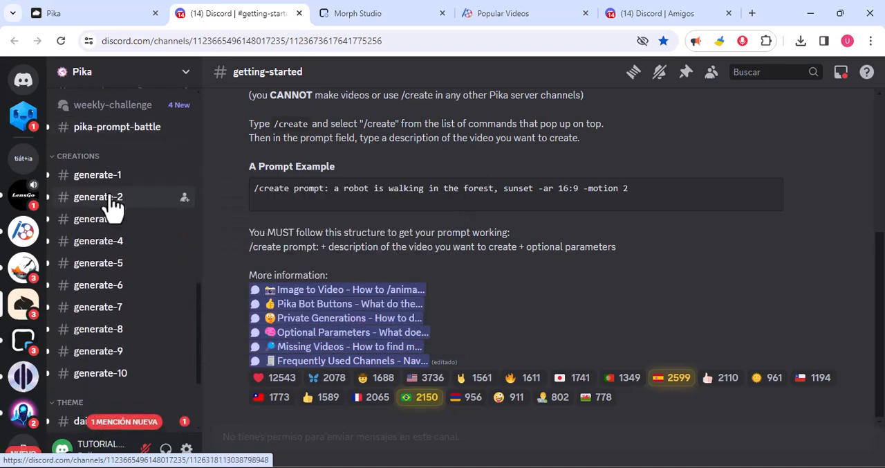
left_click(108, 174)
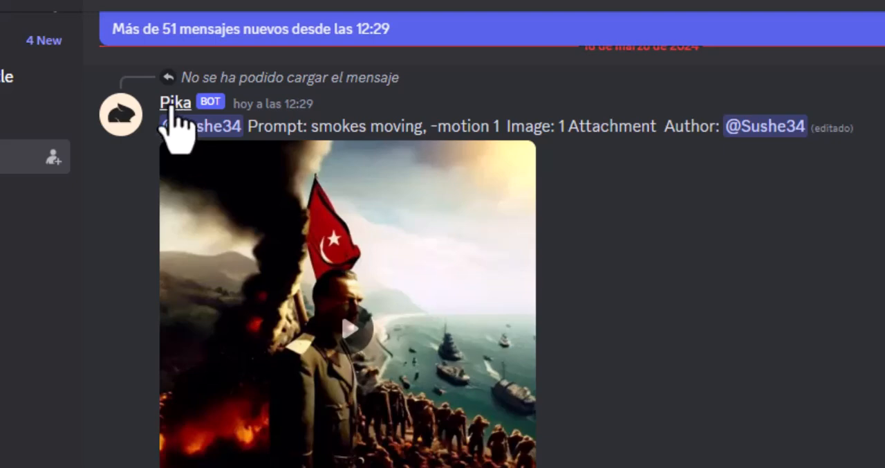
right_click(172, 112)
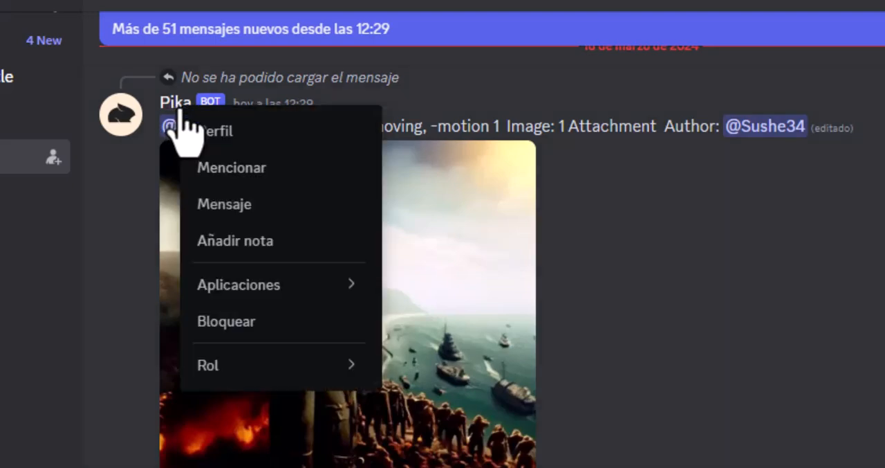
left_click(247, 205)
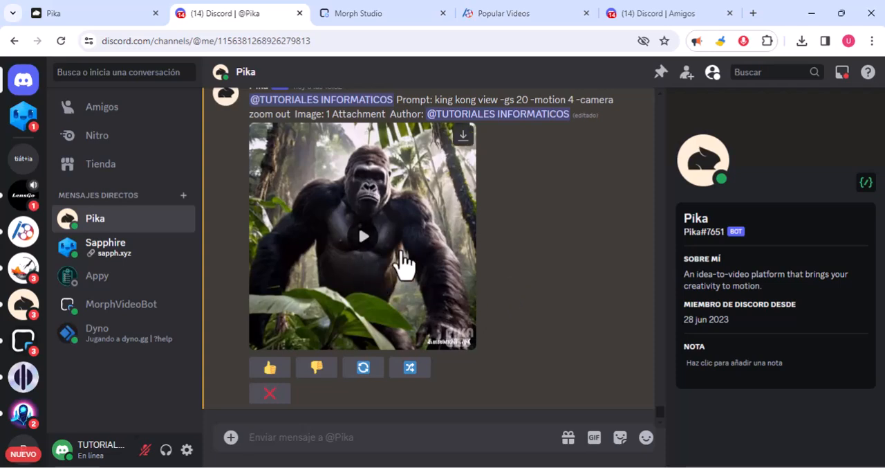
Review the earlier King Kong animations and their prompts in the conversation with the Pika bot.
scroll(370, 277, "up", 10)
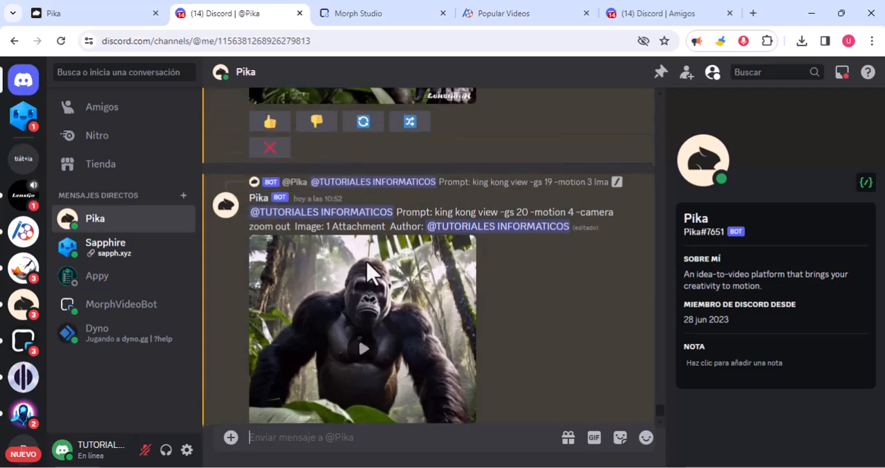
scroll(370, 277, "up", 1)
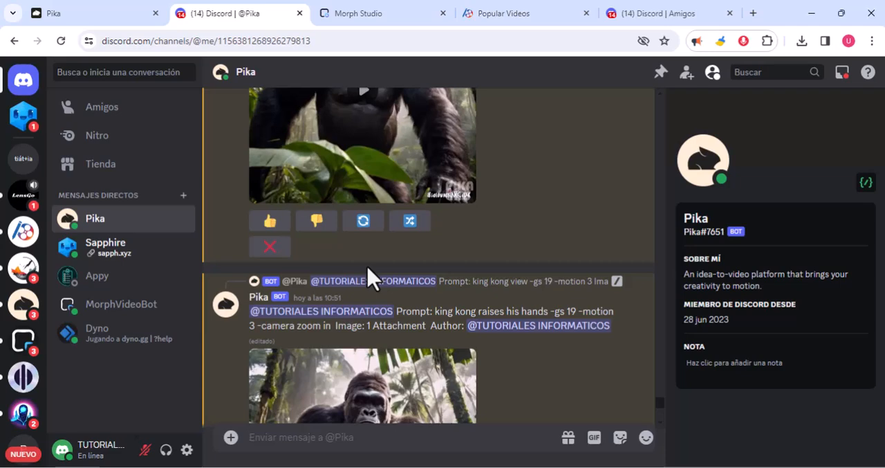
scroll(370, 277, "up", 3)
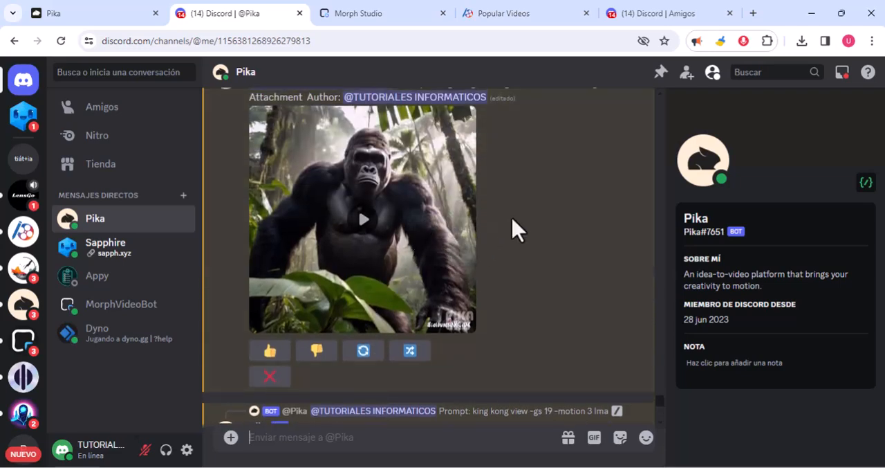
scroll(460, 322, "down", 5)
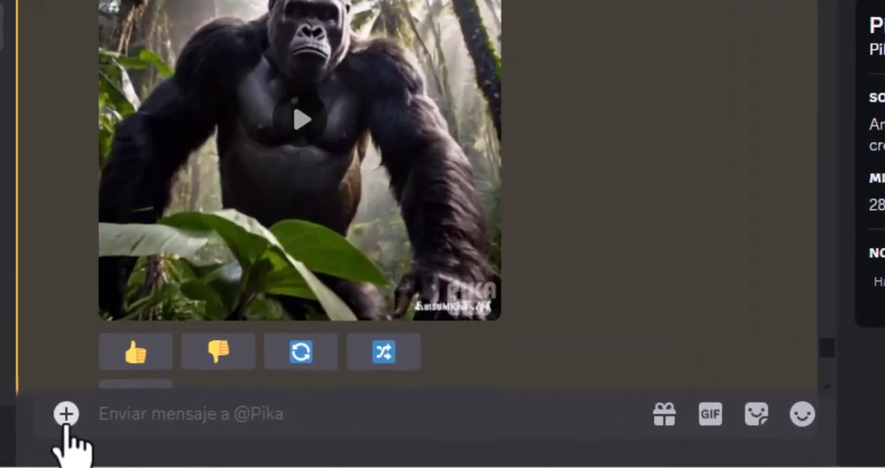
Start Pika's /animate command and attach the image of the gorilla standing in the jungle.
left_click(231, 437)
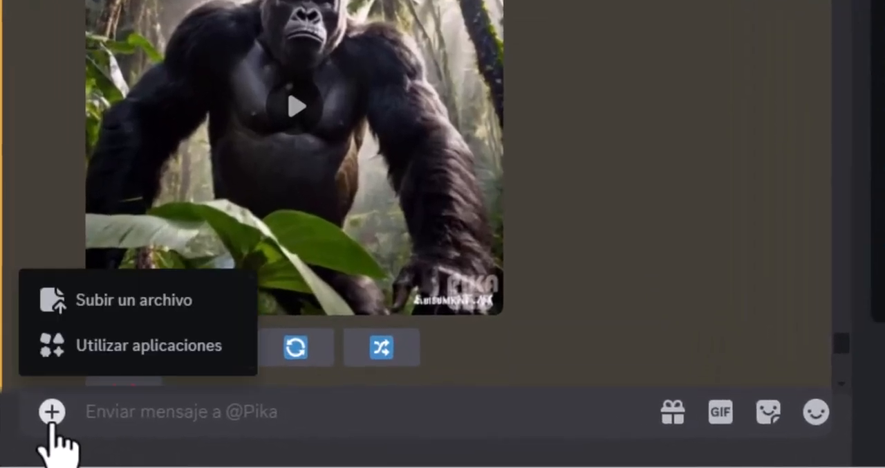
left_click(197, 360)
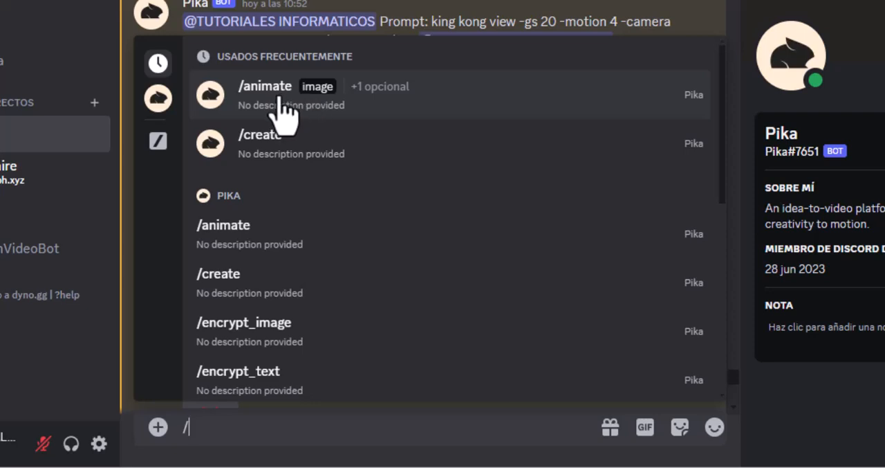
left_click(284, 114)
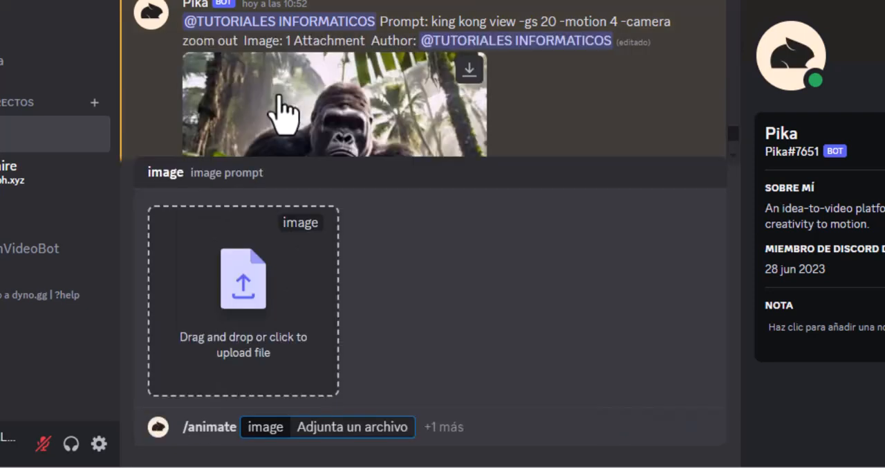
left_click(256, 308)
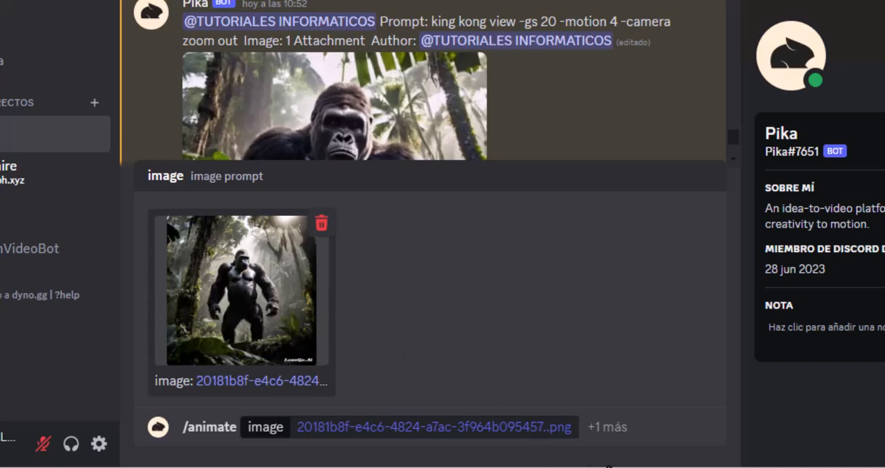
Add the optional prompt "king kong looking -motion 3 -camera zoom out" to the /animate command.
left_click(588, 426)
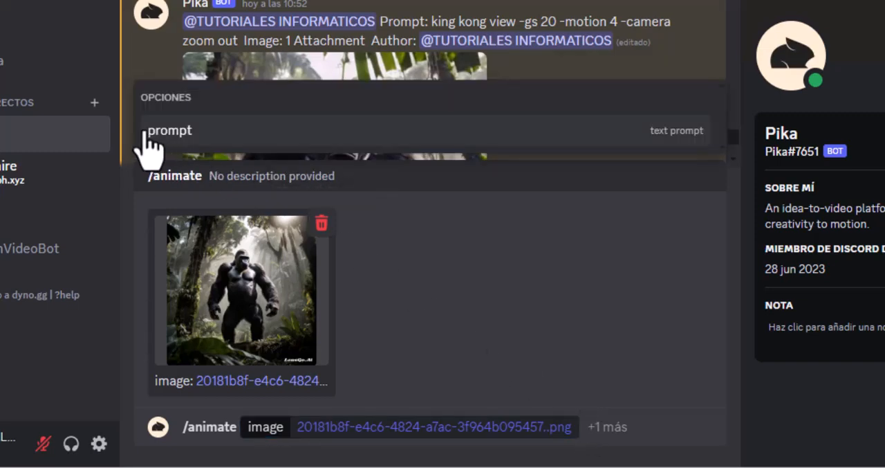
left_click(205, 138)
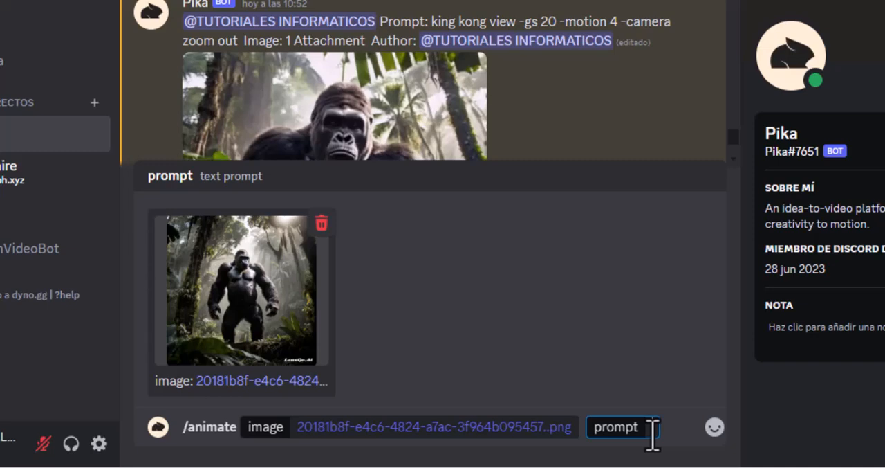
type("king kong looking")
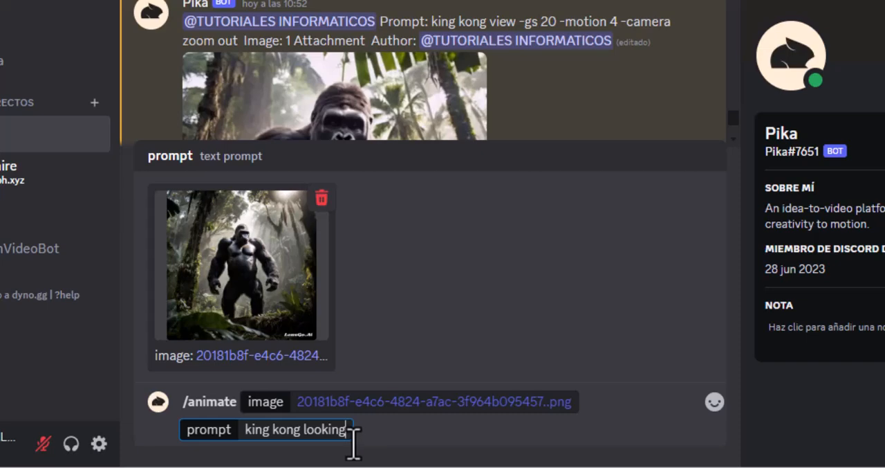
type("-motion 3 -camera zoom out")
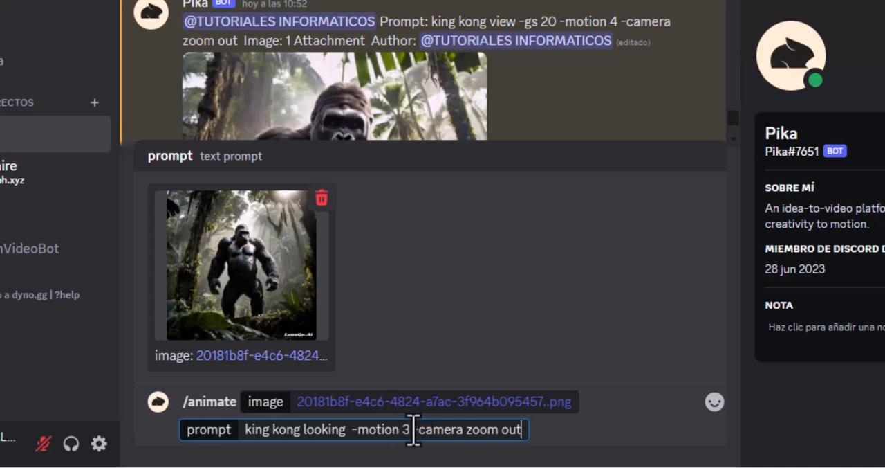
Send the /animate command with the attached gorilla image and its prompt, and play the generated video.
left_click_drag(414, 429, 493, 431)
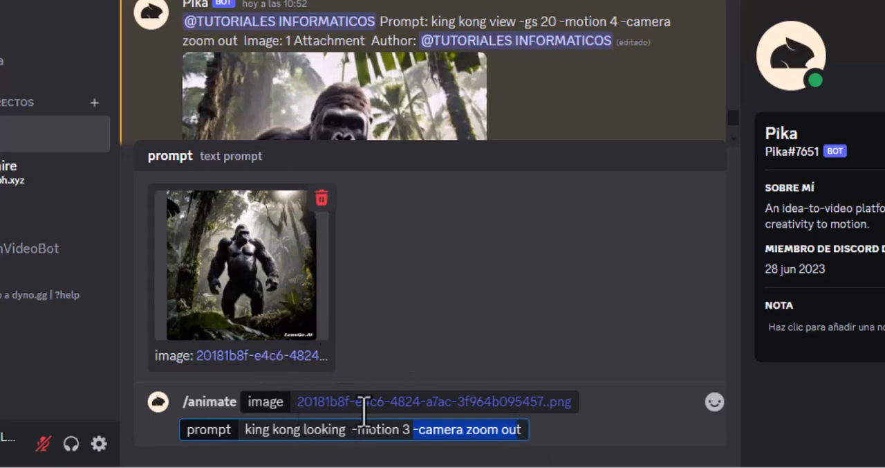
left_click(563, 434)
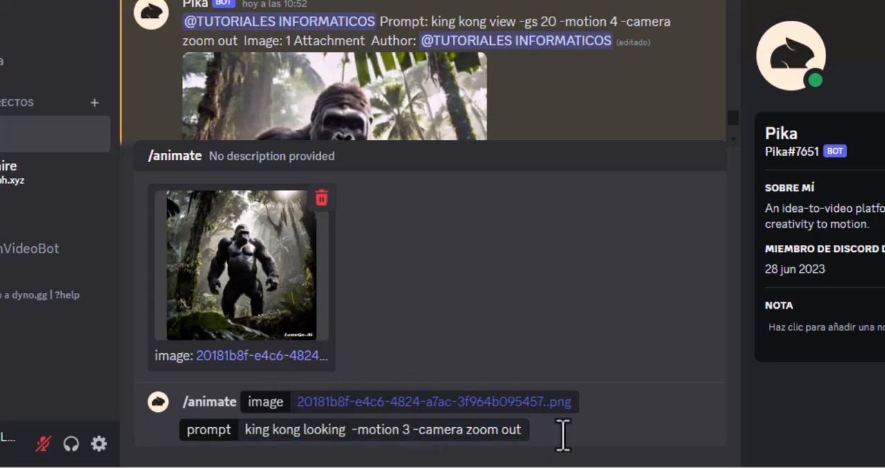
key("Return")
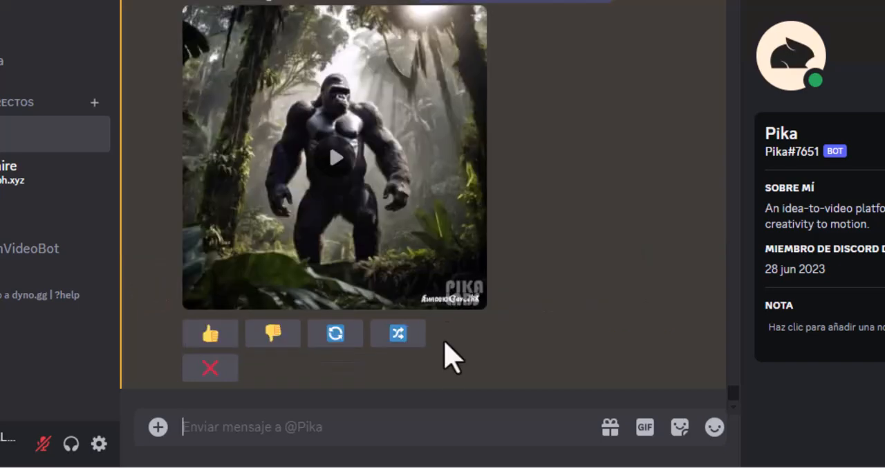
left_click(334, 163)
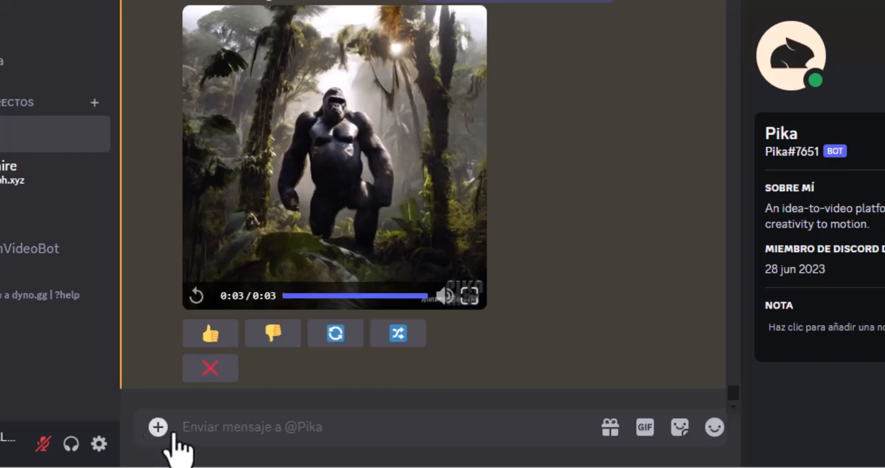
Remix the generated video with the new prompt "walking king kong -gs 20 -motion 3 -camera zoom out" and submit it.
left_click(408, 349)
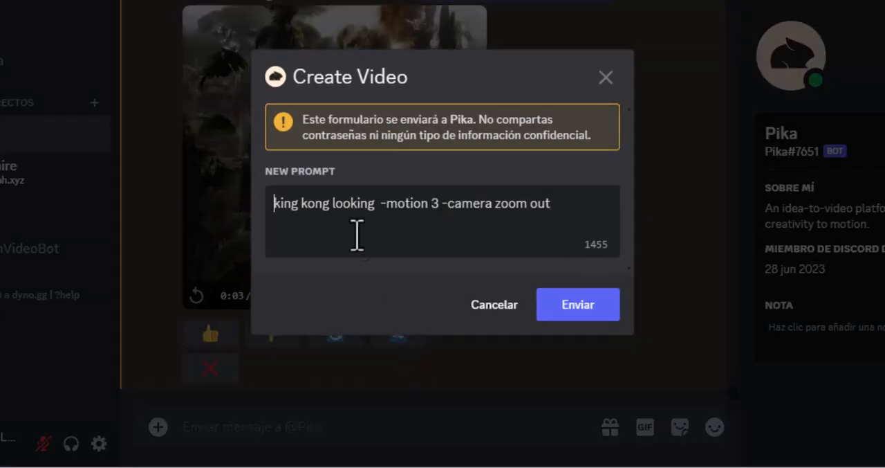
left_click_drag(551, 202, 277, 201)
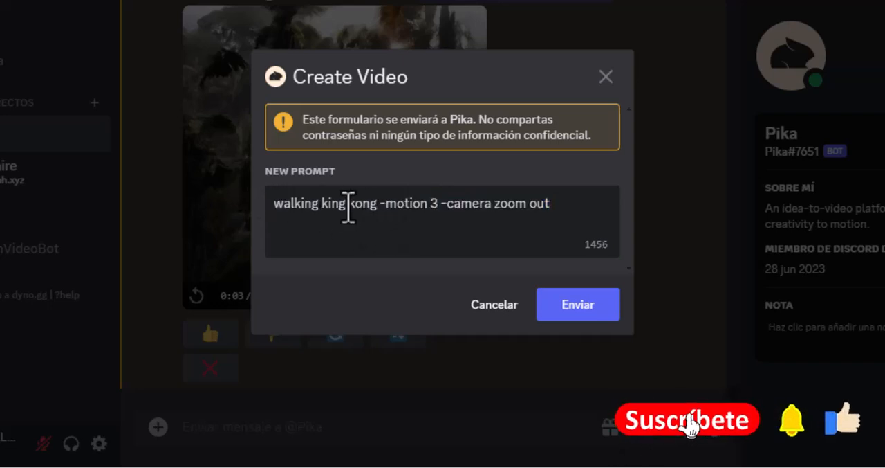
type("gr")
key("BackSpace")
key("BackSpace")
type("-gs 20")
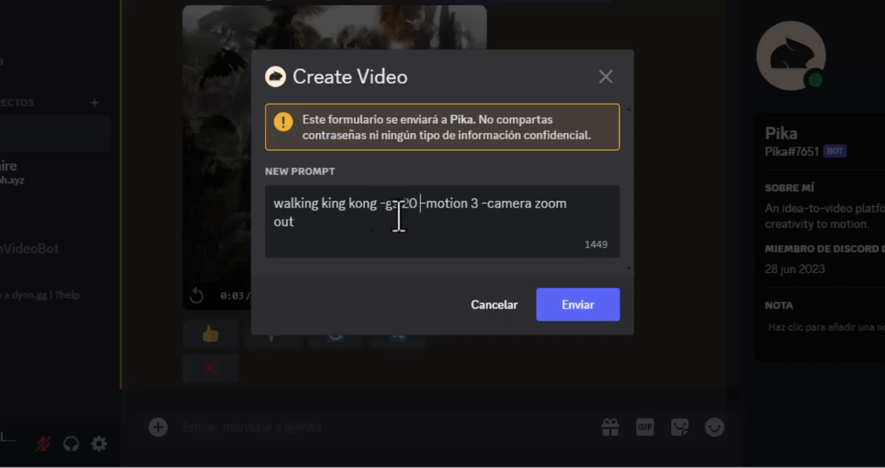
left_click_drag(419, 203, 265, 216)
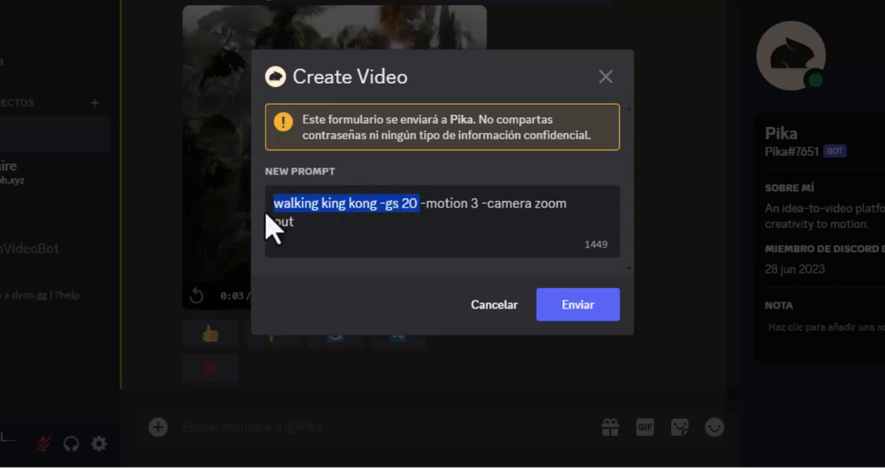
left_click(376, 205)
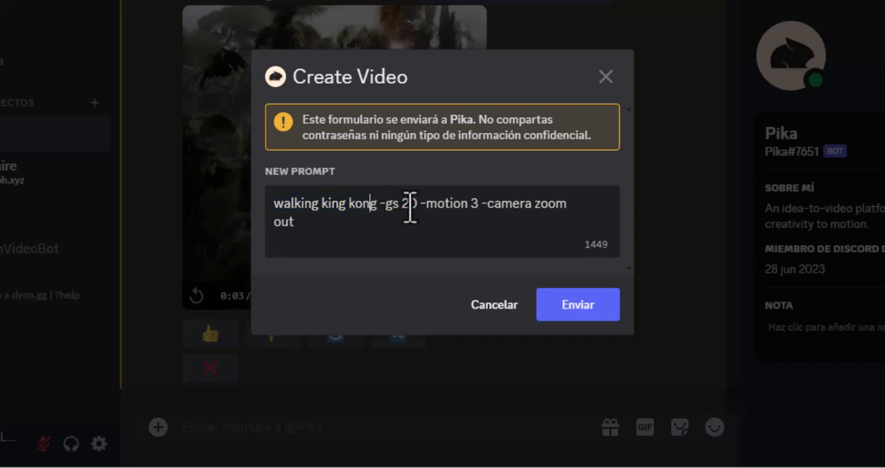
left_click_drag(383, 206, 280, 204)
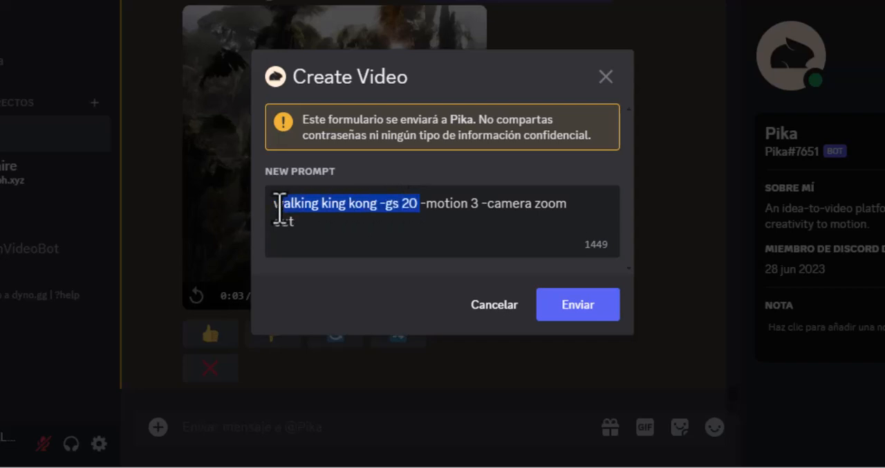
left_click(584, 316)
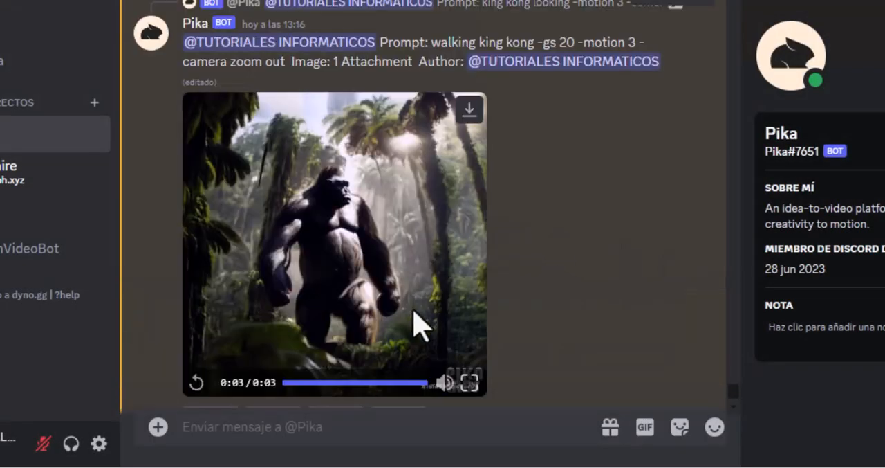
Compare the new walking King Kong video with the previous animation in the conversation.
scroll(488, 283, "down", 2)
scroll(510, 258, "up", 1)
scroll(460, 204, "down", 2)
scroll(500, 203, "down", 5)
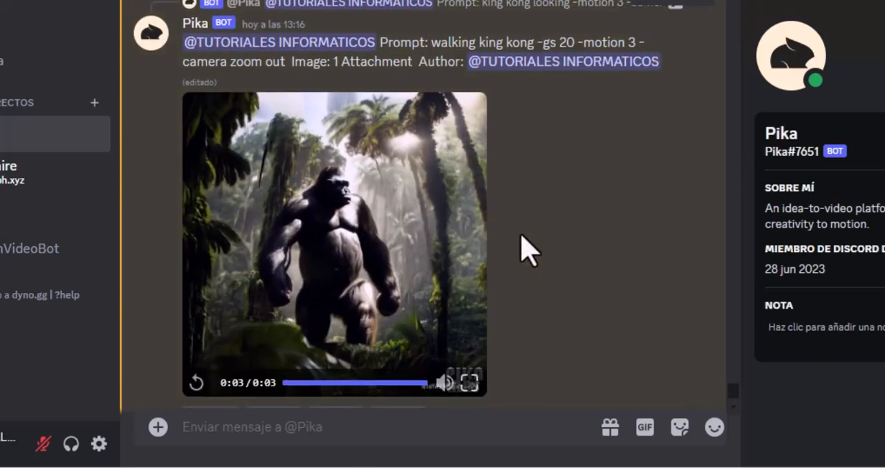
scroll(527, 251, "up", 2)
scroll(529, 255, "down", 4)
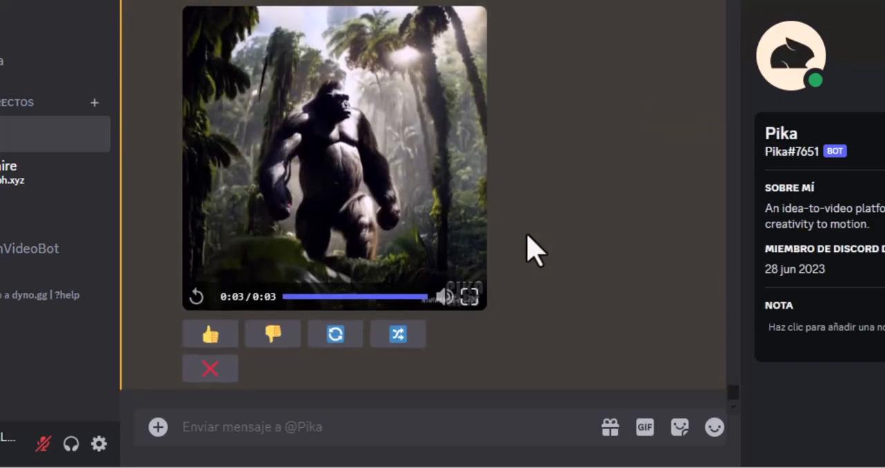
scroll(536, 250, "down", 5)
scroll(530, 249, "up", 4)
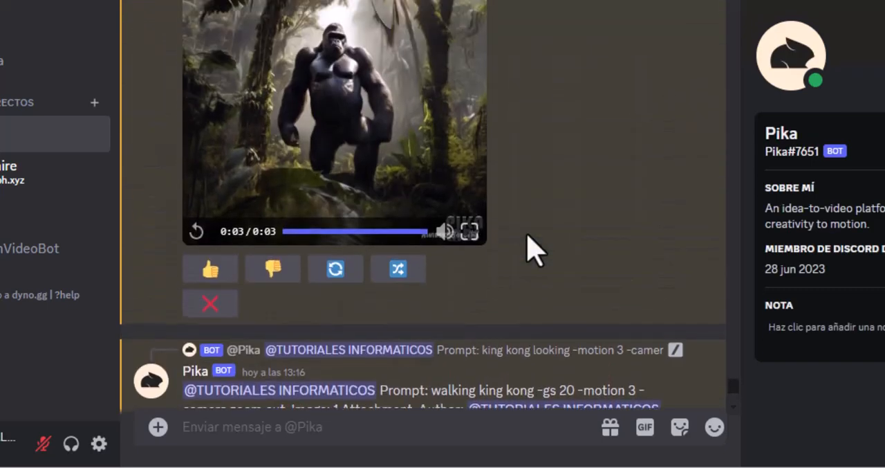
scroll(553, 228, "down", 6)
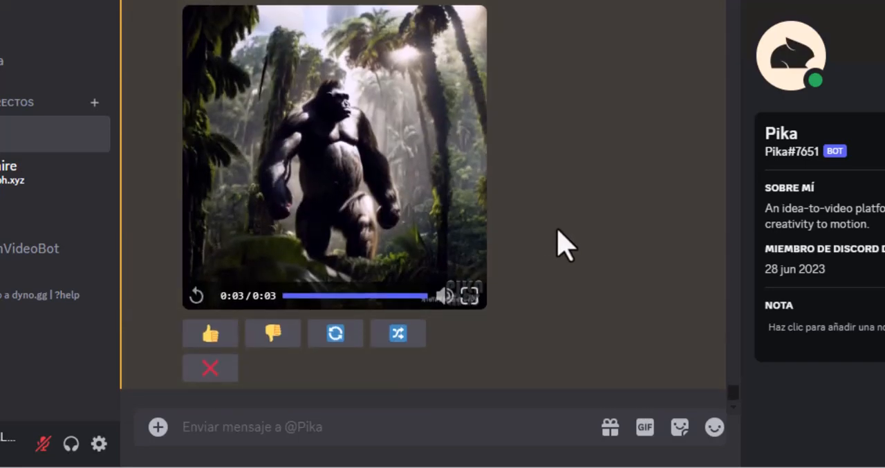
scroll(557, 239, "down", 4)
scroll(557, 238, "up", 4)
scroll(553, 228, "down", 6)
scroll(553, 230, "up", 4)
scroll(557, 228, "down", 5)
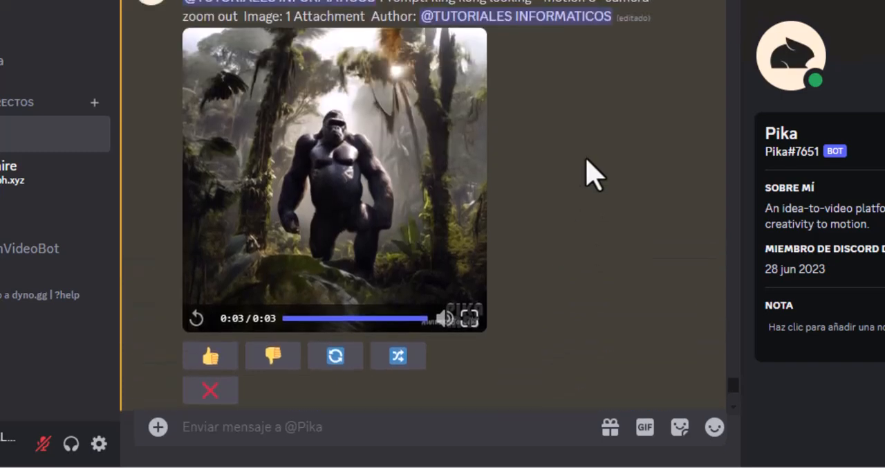
scroll(474, 219, "down", 6)
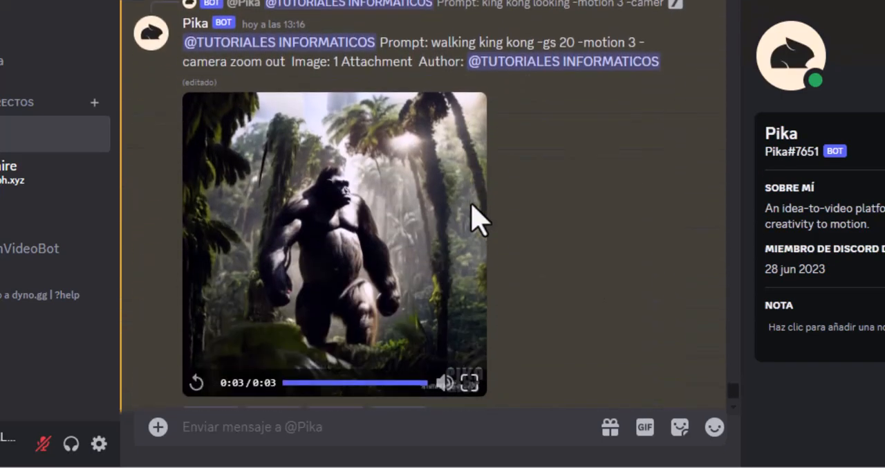
scroll(505, 228, "down", 1)
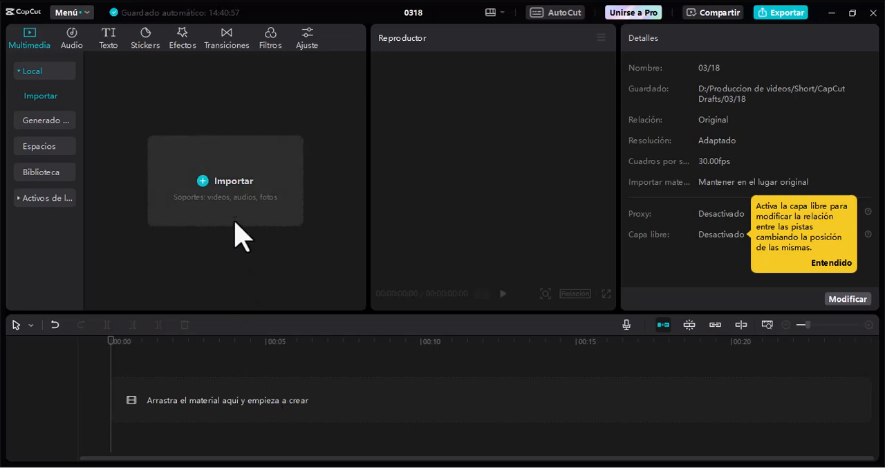
Switch to CapCut and import all the cat, king_kong and woman images and videos from the Videos folder.
left_click(167, 148)
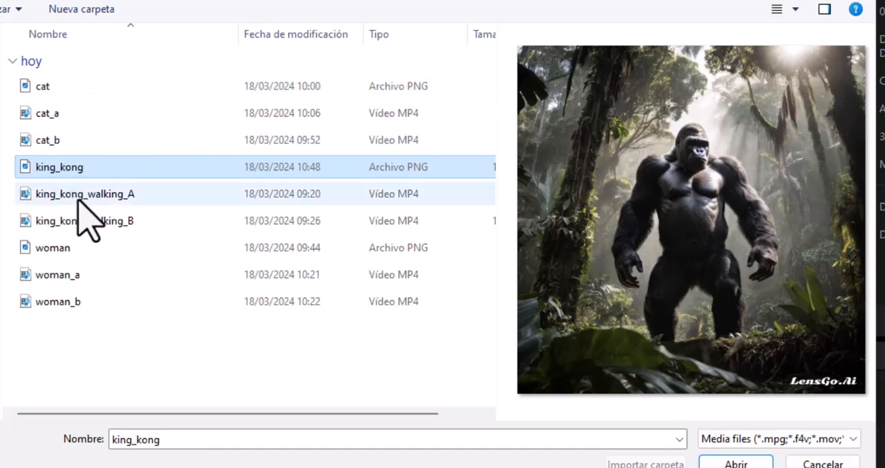
left_click(55, 250)
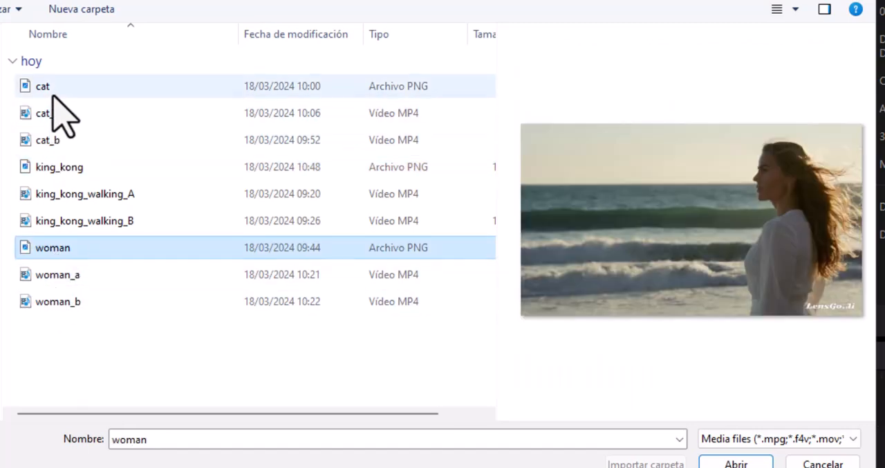
left_click(25, 90)
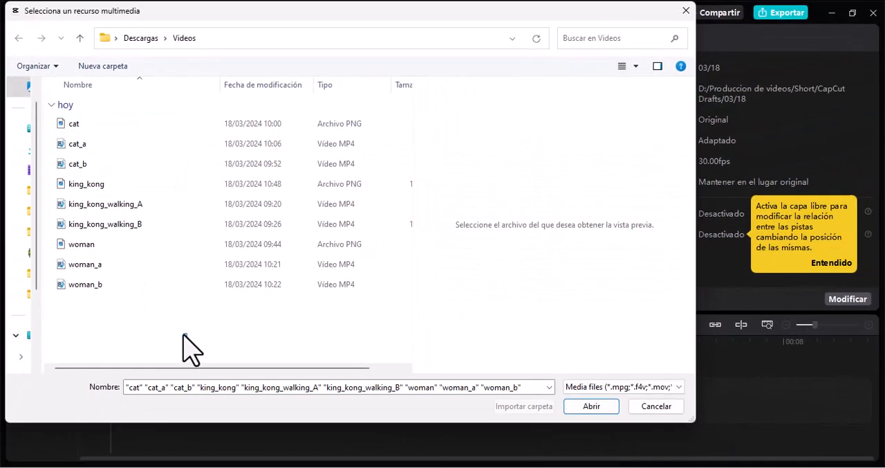
left_click_drag(145, 324, 51, 112)
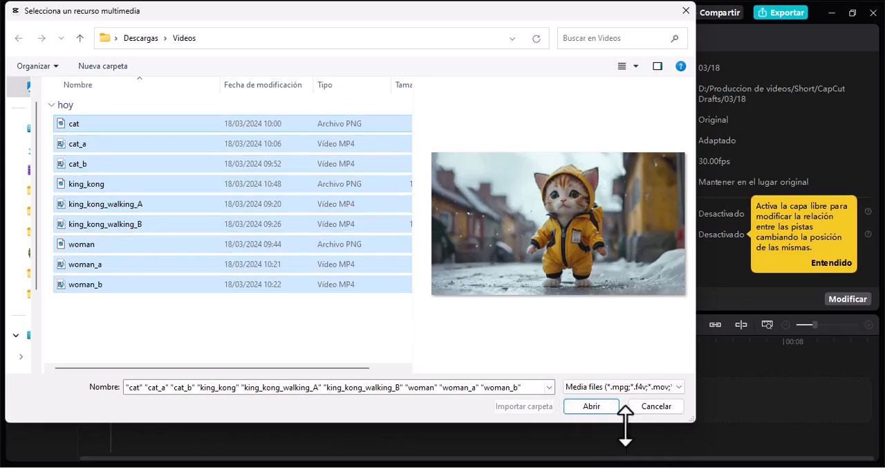
left_click(596, 407)
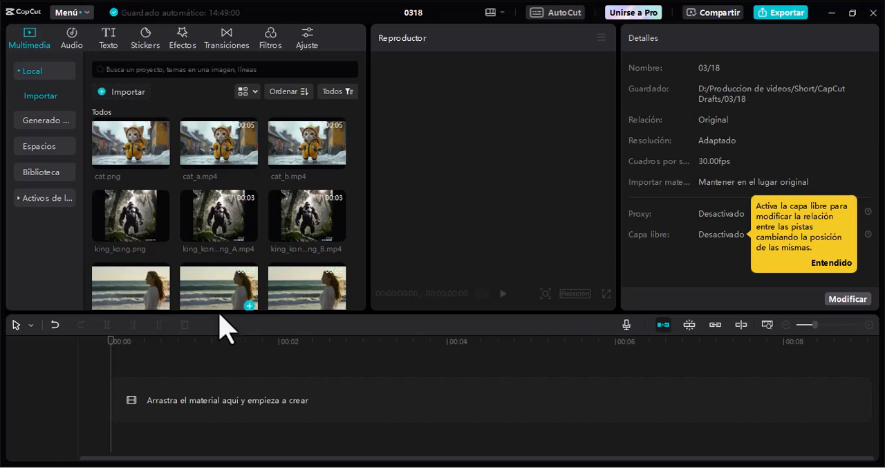
Place king_kong_walking_A.mp4 and king_kong_walking_B.mp4 one after the other on the timeline and preview the join between them.
left_click_drag(227, 213, 132, 415)
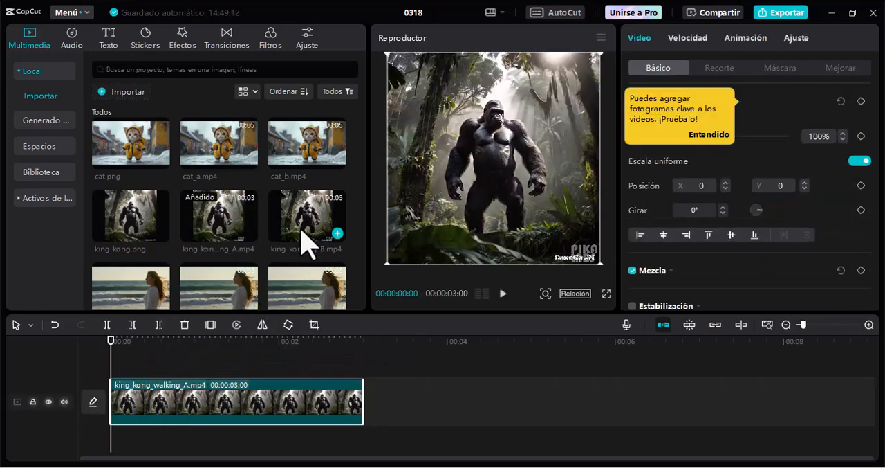
left_click_drag(311, 228, 368, 409)
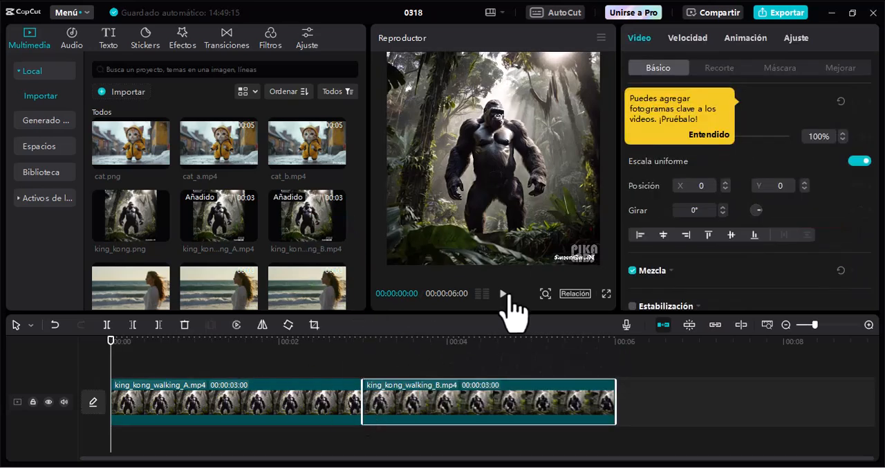
left_click(503, 294)
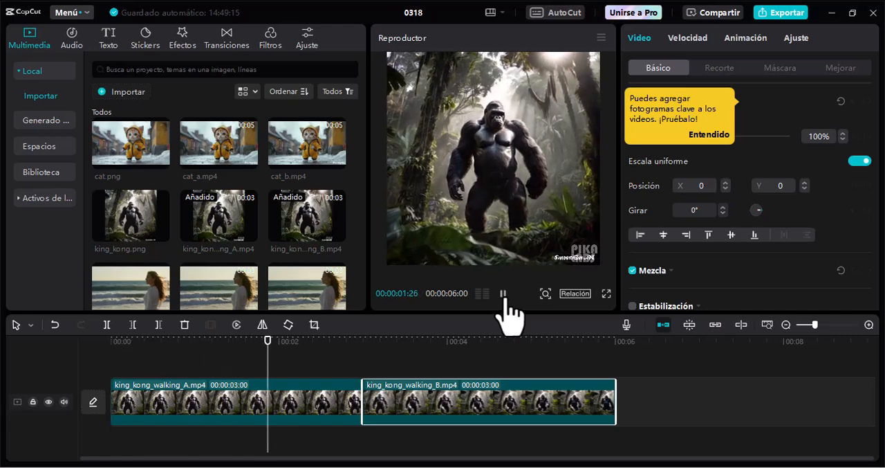
left_click(503, 296)
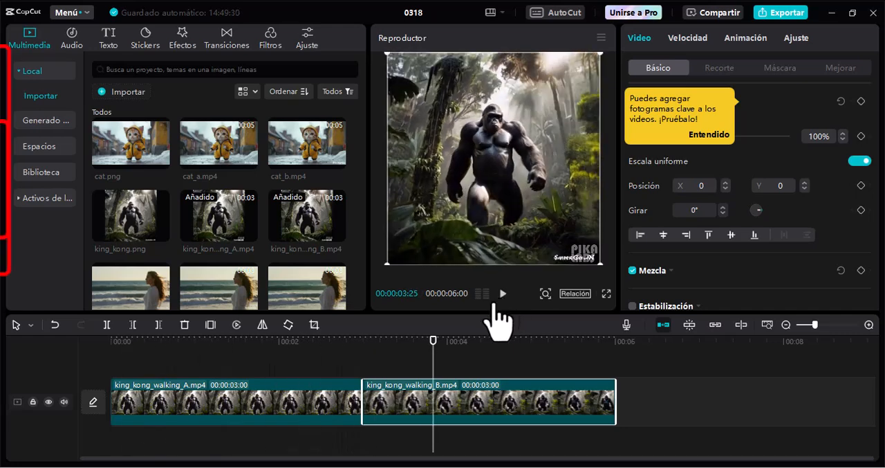
left_click(355, 339)
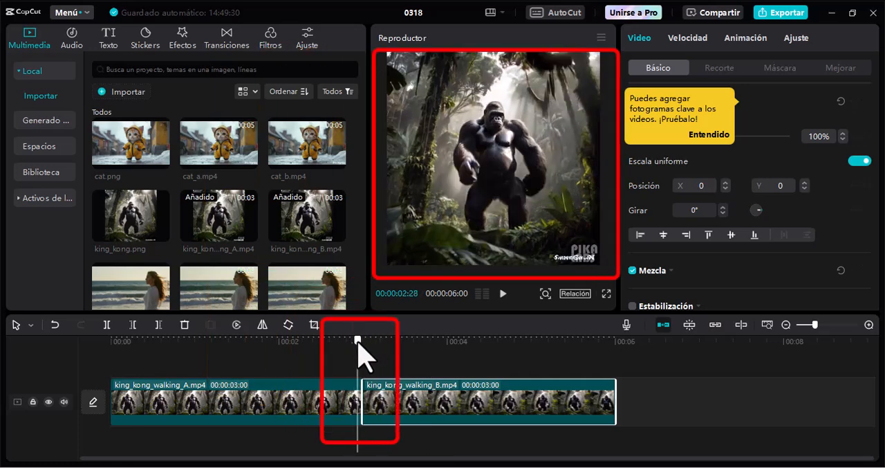
left_click_drag(356, 340, 374, 362)
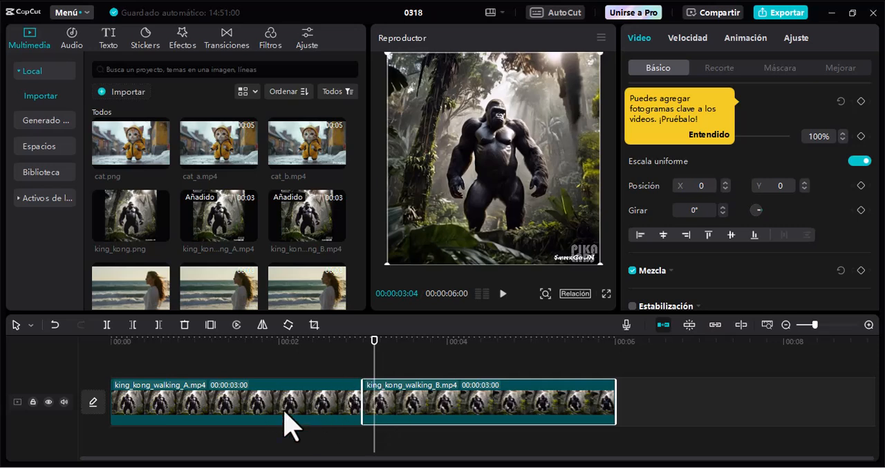
Reverse the king_kong_walking_A.mp4 clip and preview its transition into king_kong_walking_B.mp4.
left_click(308, 408)
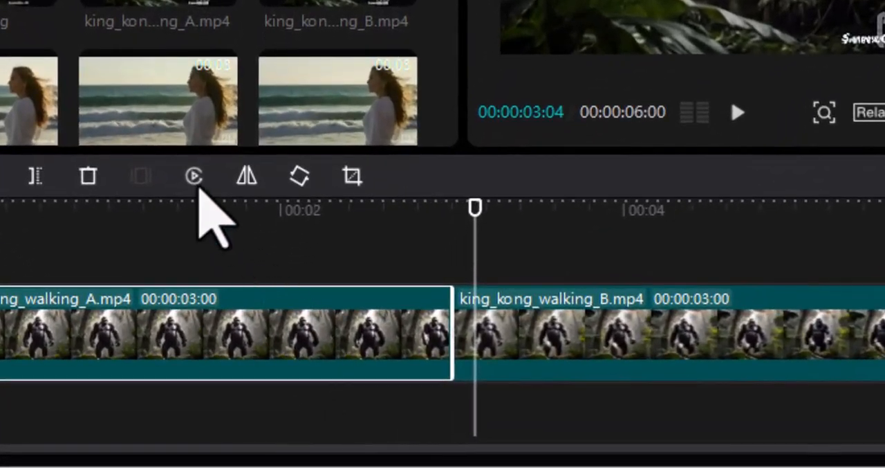
left_click(196, 178)
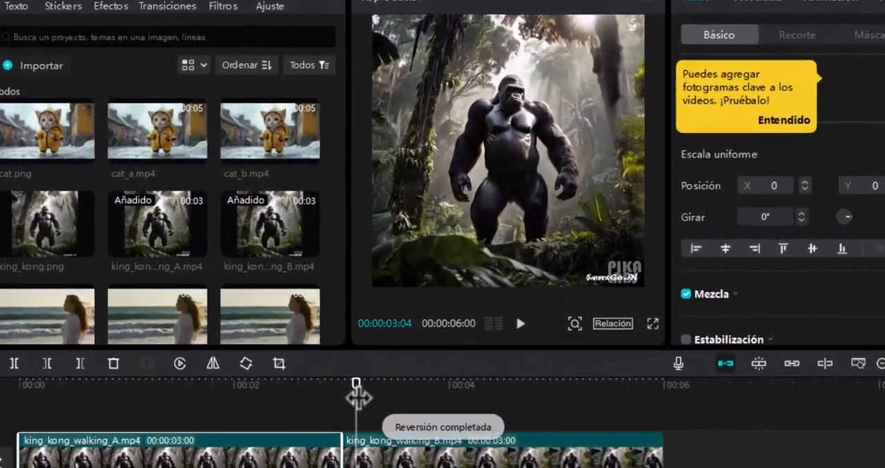
left_click_drag(369, 362, 86, 402)
left_click_drag(2, 434, 0, 441)
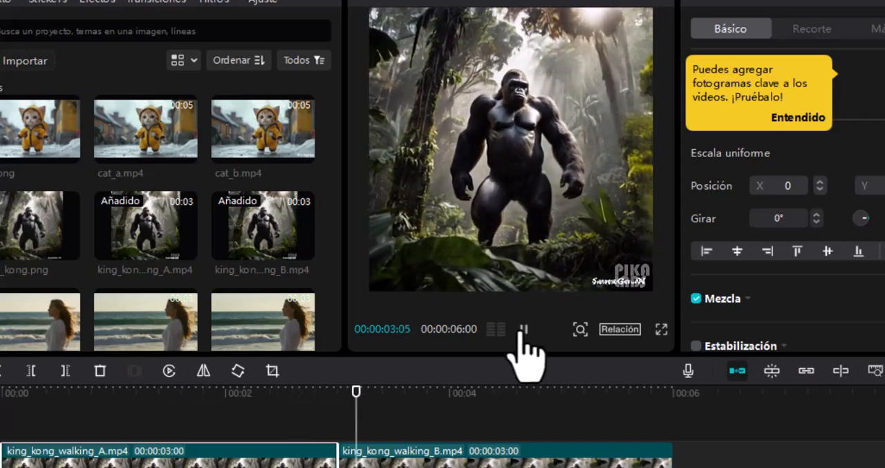
left_click(524, 329)
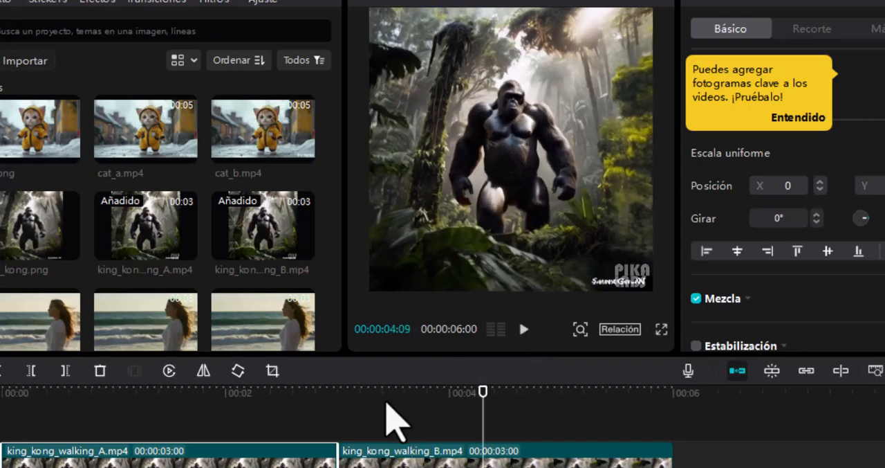
left_click(344, 411)
left_click_drag(344, 412, 357, 433)
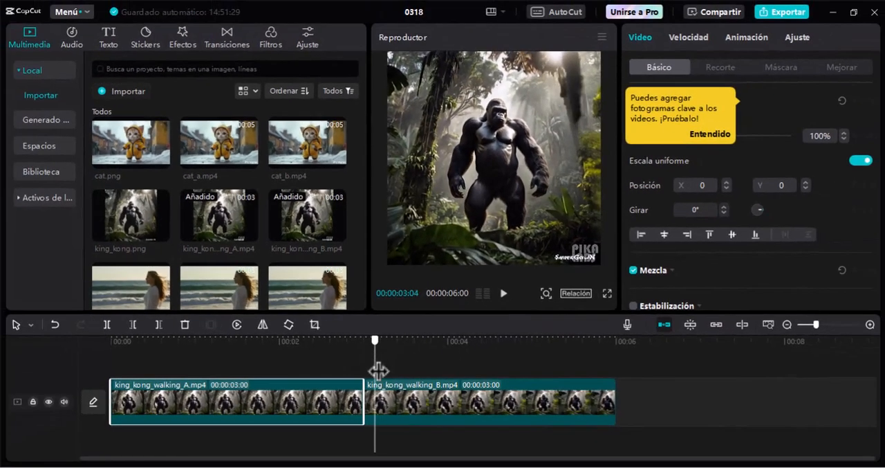
left_click_drag(378, 370, 349, 374)
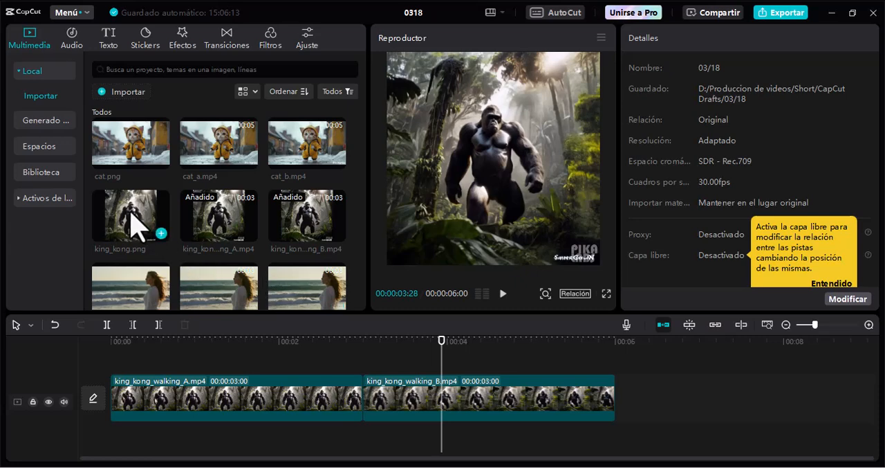
Place king_kong.png on a new track above the two clips, starting just before their join.
left_click_drag(136, 225, 348, 376)
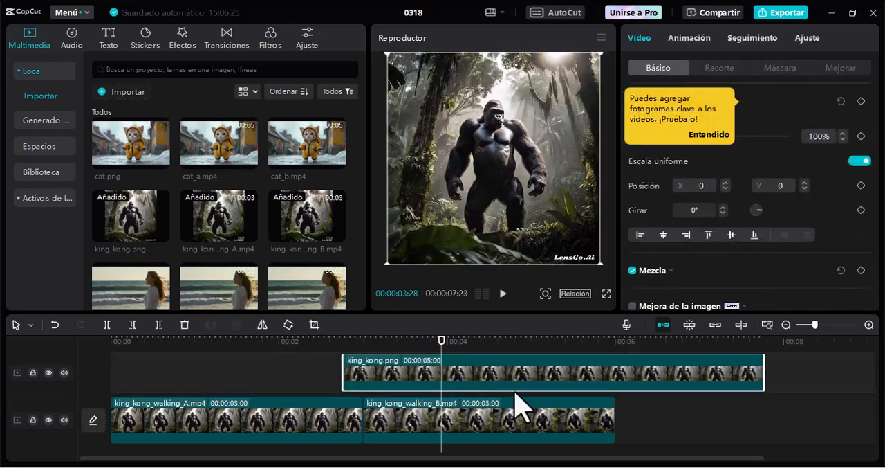
Trim king_kong.png to about half a second and keep it centred over the join between the two King Kong clips.
left_click_drag(763, 374, 377, 379)
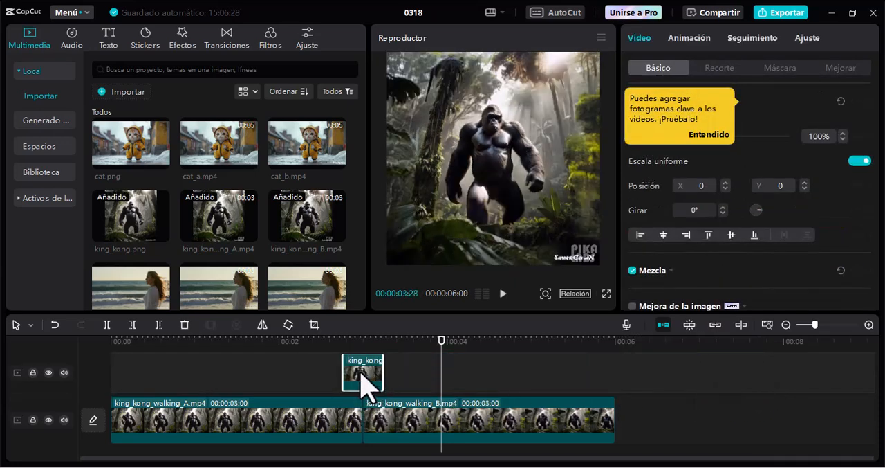
left_click(270, 419)
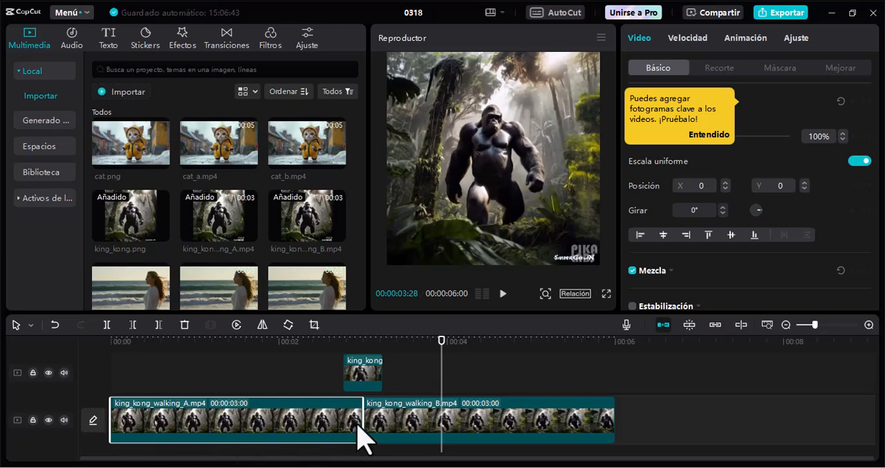
left_click(360, 339)
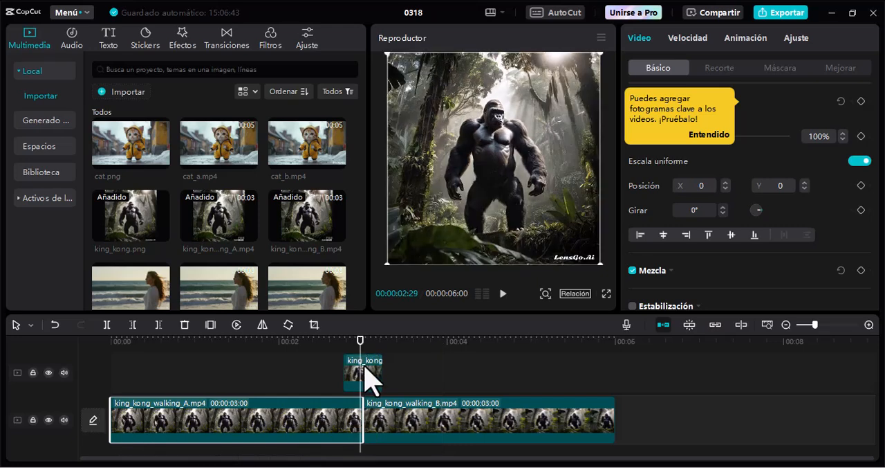
left_click_drag(368, 377, 392, 378)
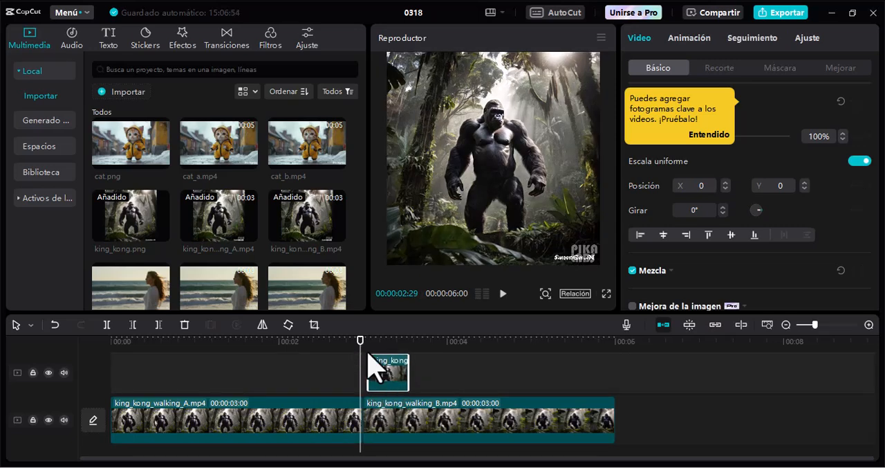
left_click_drag(353, 357, 368, 377)
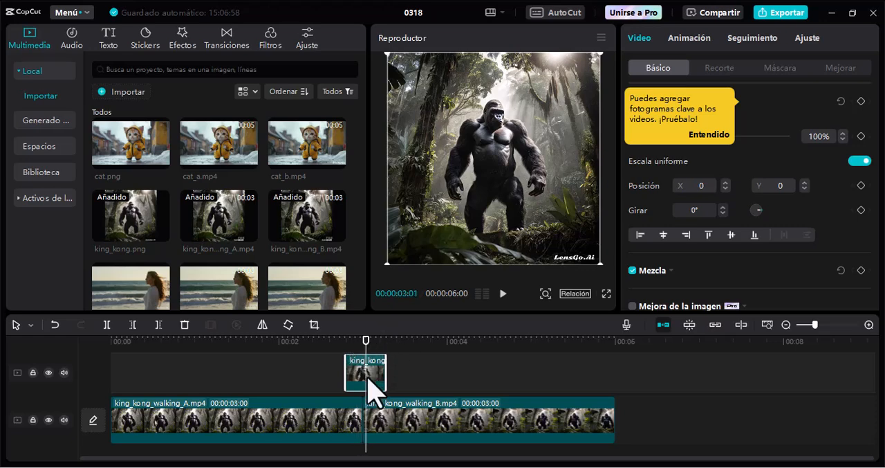
Move king_kong.png away from the join to examine the frames beneath it, and return the image over the join.
left_click_drag(367, 372, 318, 371)
left_click_drag(366, 352, 385, 354)
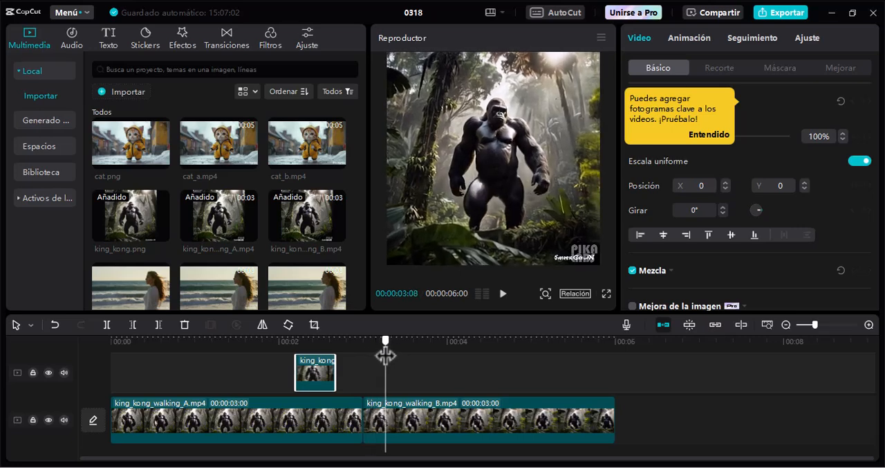
left_click_drag(319, 371, 621, 372)
left_click(333, 341)
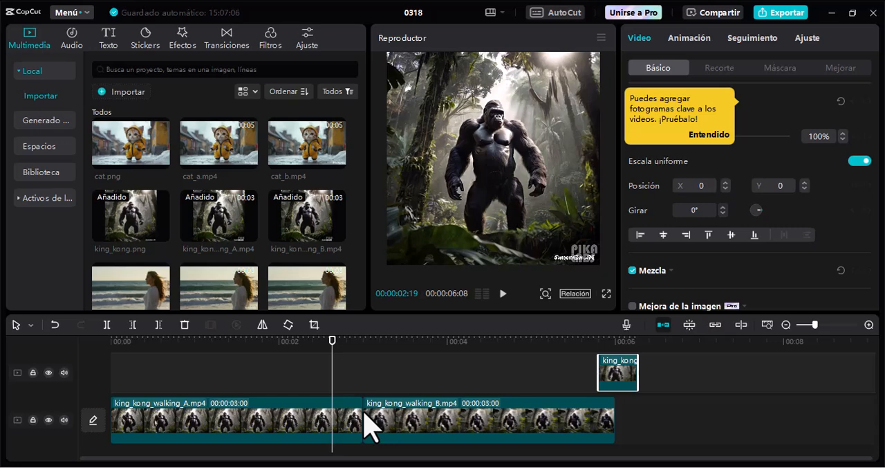
key("Right")
key("Right")
key("Right")
key("Right")
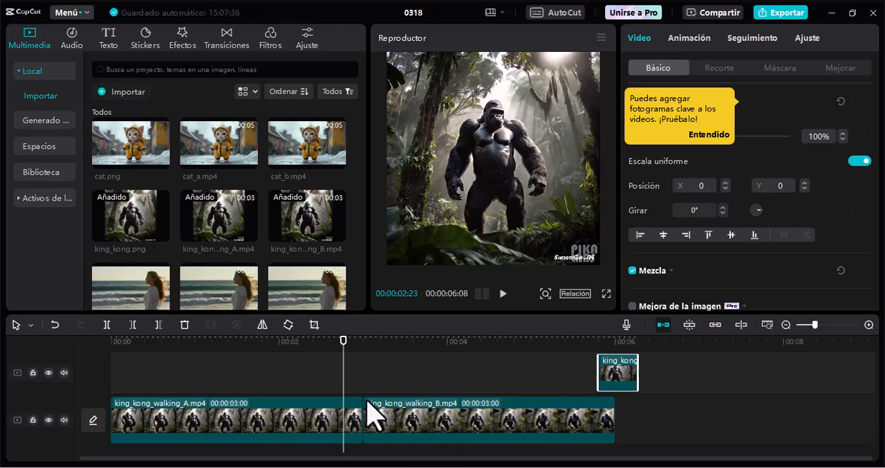
left_click_drag(625, 375, 369, 377)
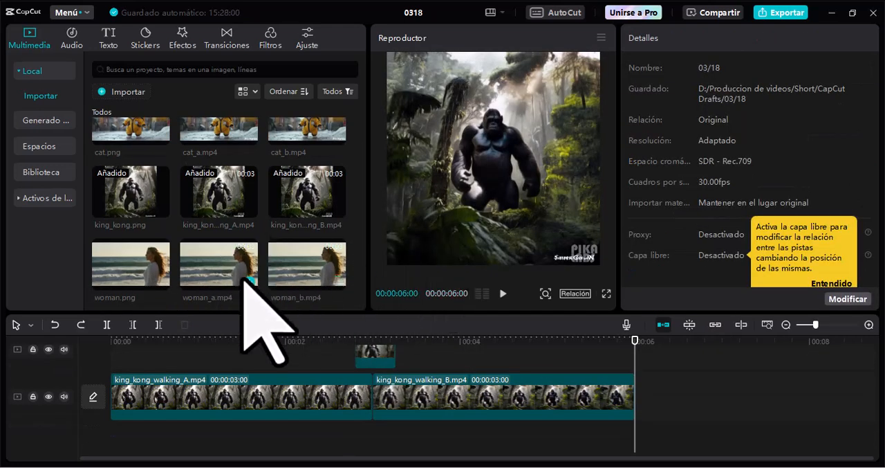
Add woman_a.mp4 and woman_b.mp4 one after the other behind the King Kong clips and preview the join between them.
left_click_drag(237, 265, 644, 404)
scroll(520, 388, "down", 4)
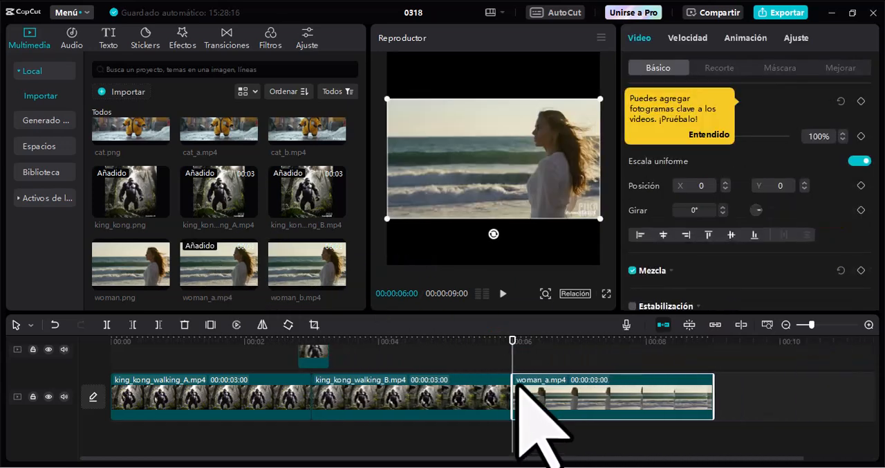
left_click_drag(309, 259, 679, 391)
left_click(503, 294)
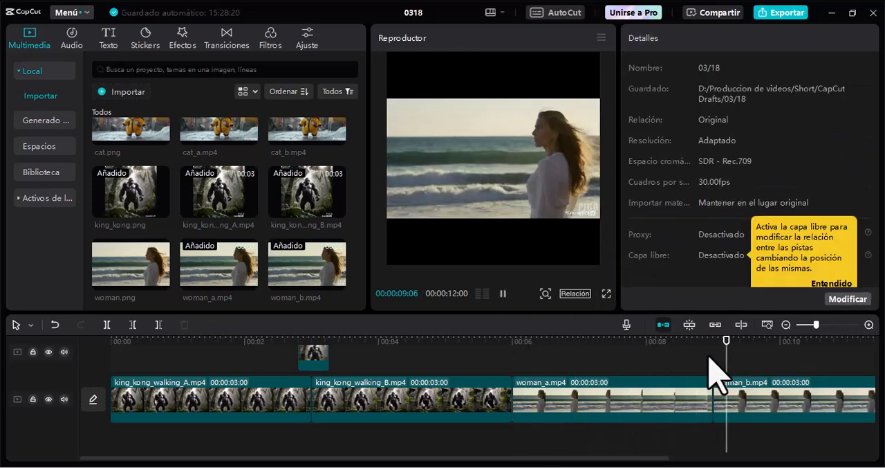
mouse_move(727, 340)
left_mouse_down()
mouse_move(698, 339)
mouse_move(716, 340)
left_mouse_up()
left_click(716, 389)
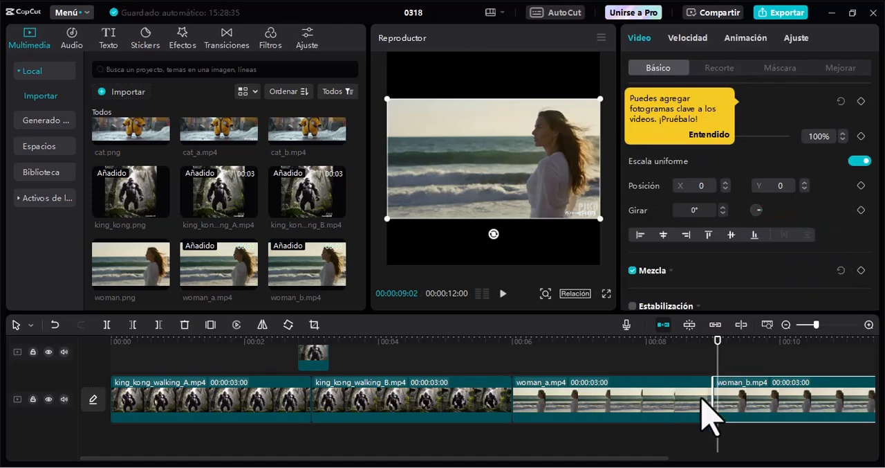
Reverse the woman_a.mp4 clip and preview its transition into woman_b.mp4.
left_click(655, 400)
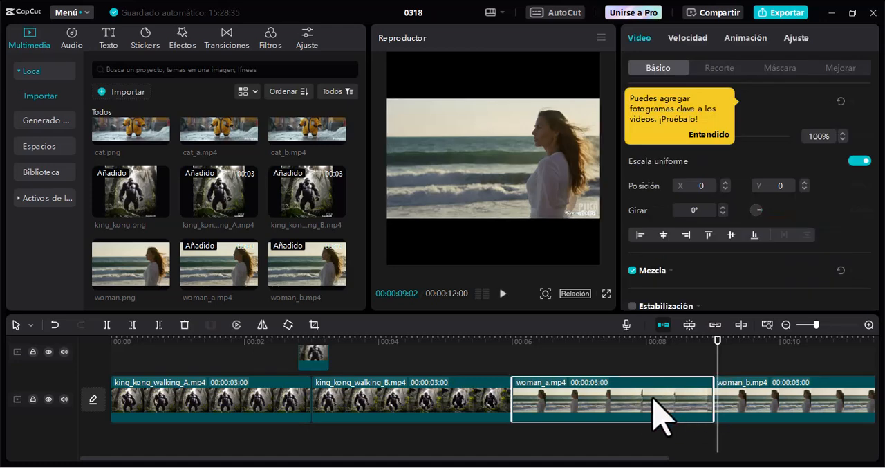
left_click(237, 324)
left_click_drag(672, 341, 591, 342)
key("space")
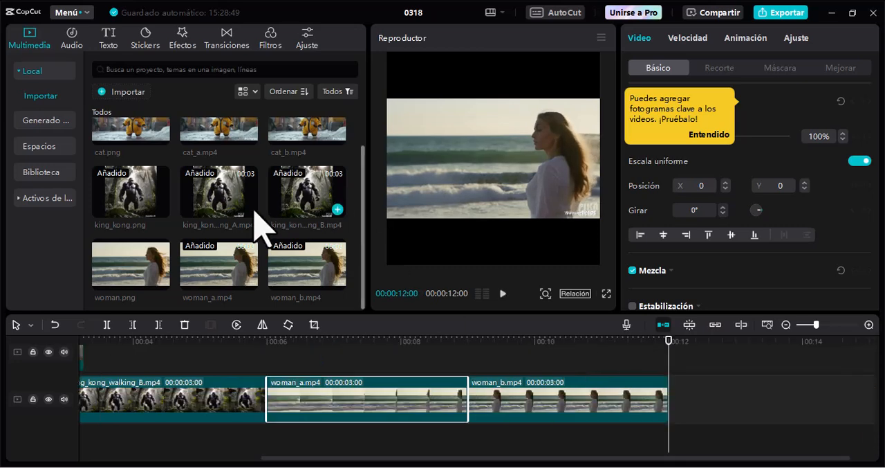
Add cat_a.mp4 and cat_b.mp4 one after the other at the end of the main track and preview their join.
scroll(233, 207, "up", 1)
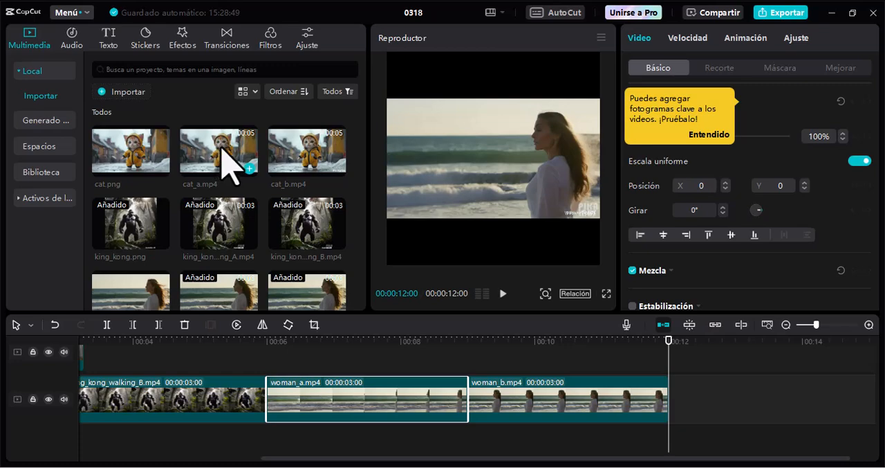
left_click_drag(223, 149, 670, 408)
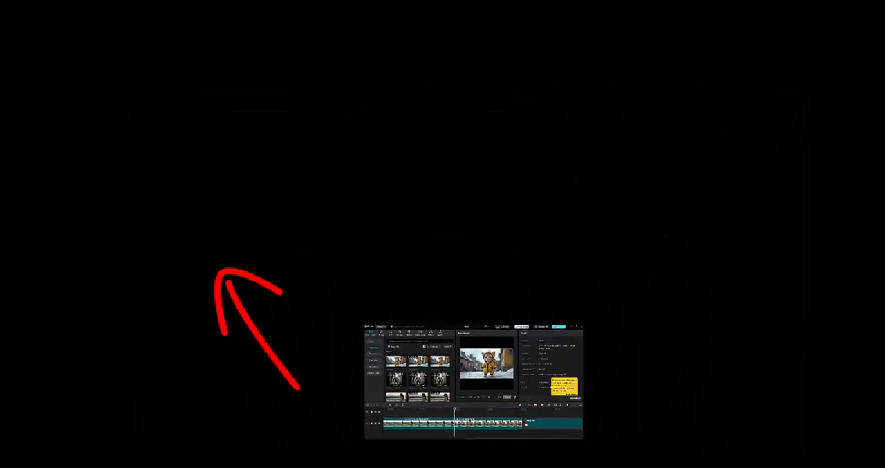
left_click_drag(526, 424, 525, 423)
left_click(515, 407)
key("space")
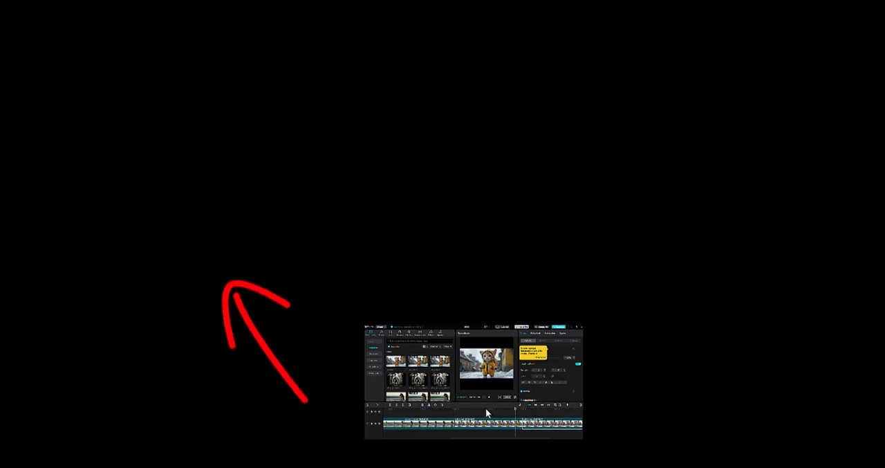
left_click(482, 408)
key("space")
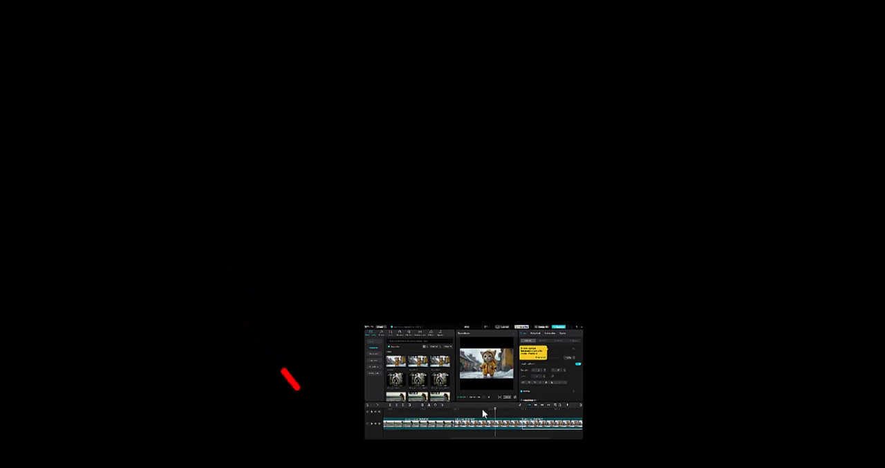